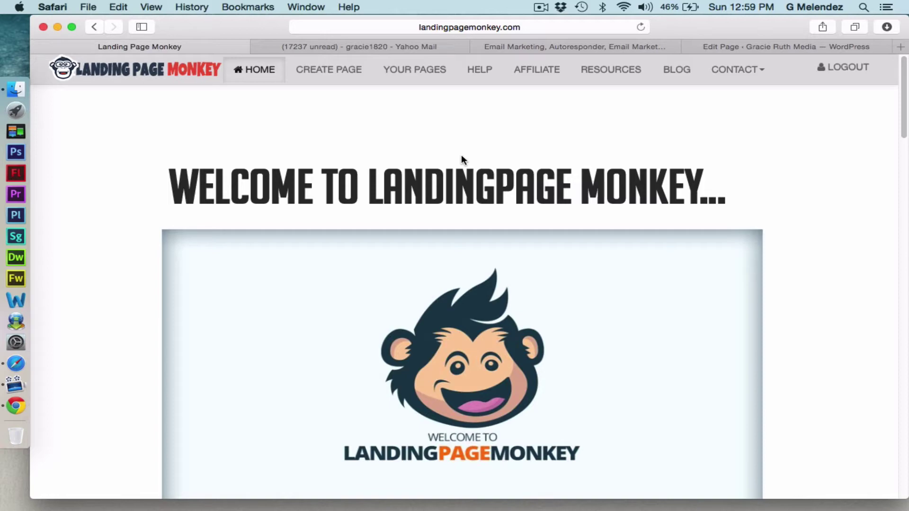
Step: Browse the Create Page form with its Advanced design options shown
{"action": "scroll", "coordinate": [463, 156], "scroll_direction": "down", "scroll_amount": 3}
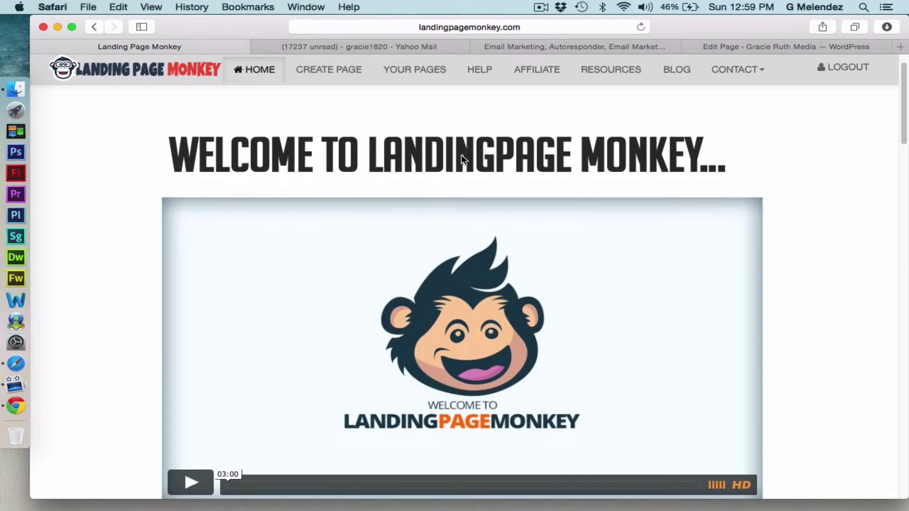
{"action": "scroll", "coordinate": [462, 159], "scroll_direction": "down", "scroll_amount": 3}
{"action": "scroll", "coordinate": [462, 160], "scroll_direction": "down", "scroll_amount": 4}
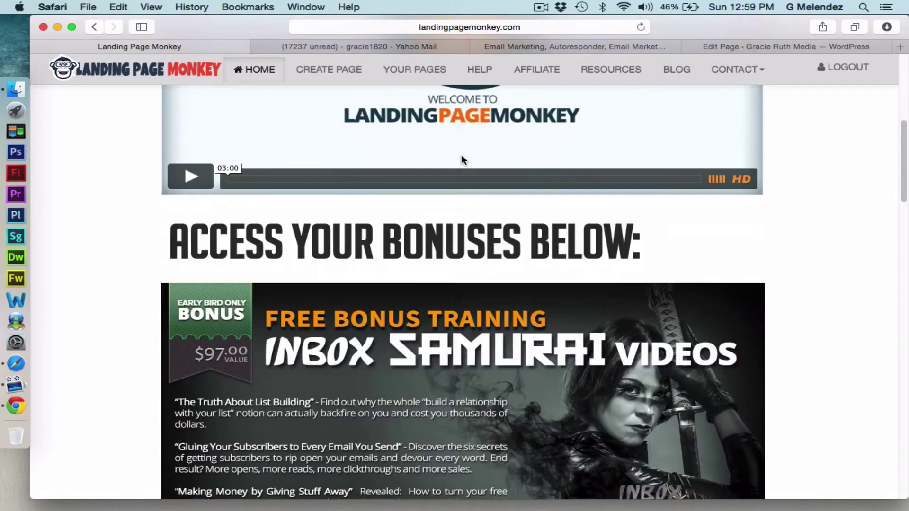
{"action": "scroll", "coordinate": [463, 159], "scroll_direction": "down", "scroll_amount": 7}
{"action": "scroll", "coordinate": [463, 161], "scroll_direction": "up", "scroll_amount": 3}
{"action": "scroll", "coordinate": [464, 160], "scroll_direction": "up", "scroll_amount": 1}
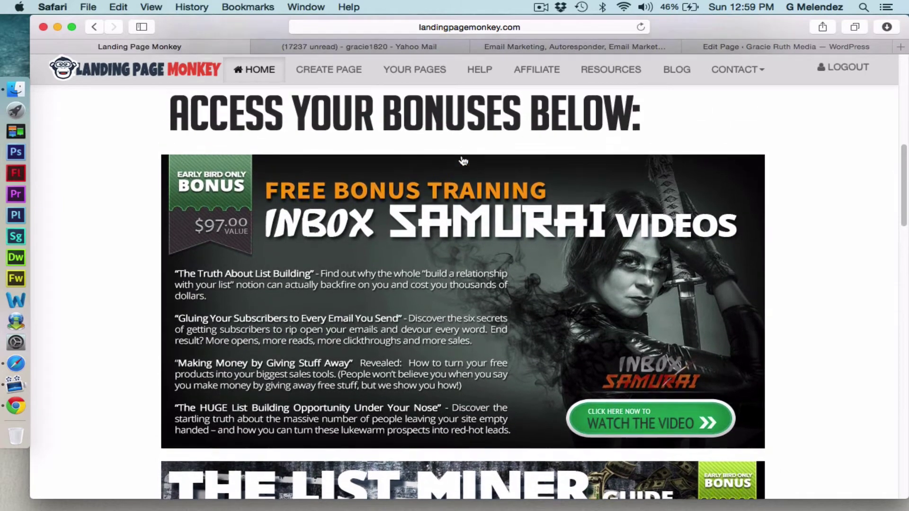
{"action": "scroll", "coordinate": [462, 158], "scroll_direction": "up", "scroll_amount": 2}
{"action": "scroll", "coordinate": [462, 157], "scroll_direction": "down", "scroll_amount": 1}
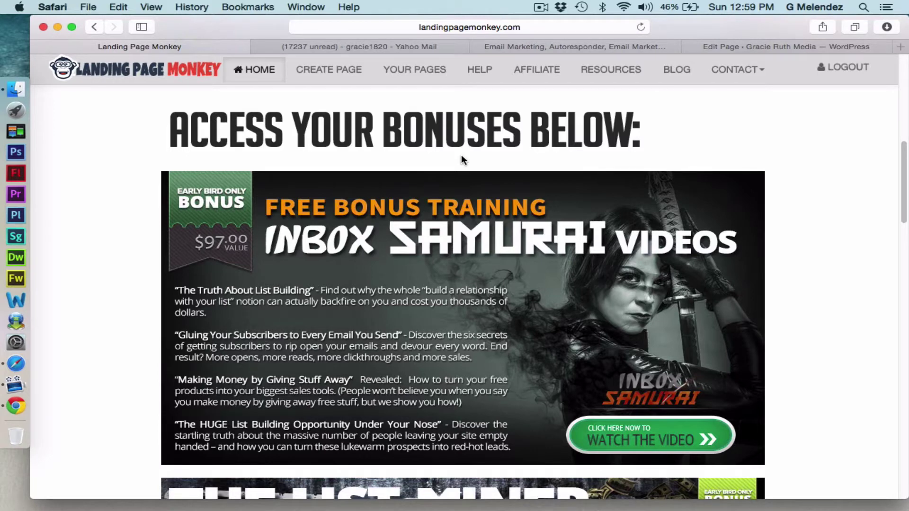
{"action": "scroll", "coordinate": [461, 155], "scroll_direction": "down", "scroll_amount": 3}
{"action": "scroll", "coordinate": [462, 158], "scroll_direction": "up", "scroll_amount": 1}
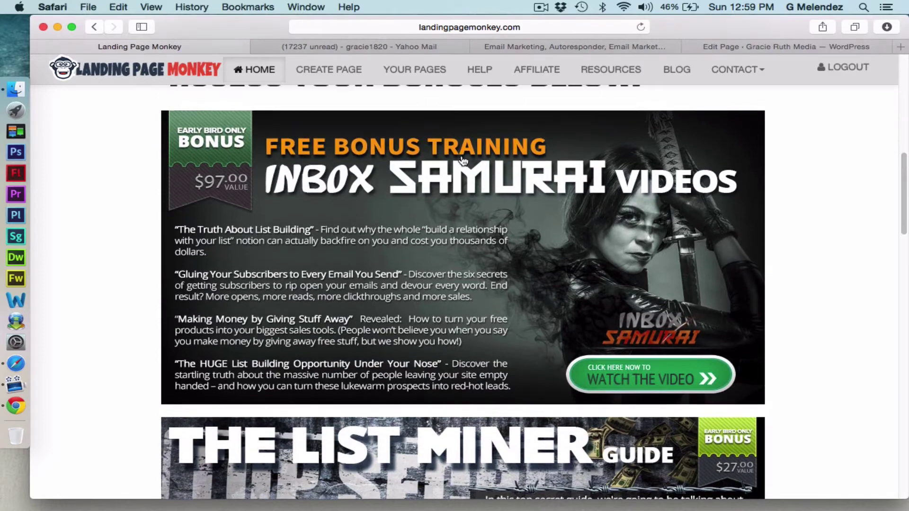
{"action": "scroll", "coordinate": [464, 161], "scroll_direction": "up", "scroll_amount": 3}
{"action": "scroll", "coordinate": [464, 161], "scroll_direction": "down", "scroll_amount": 4}
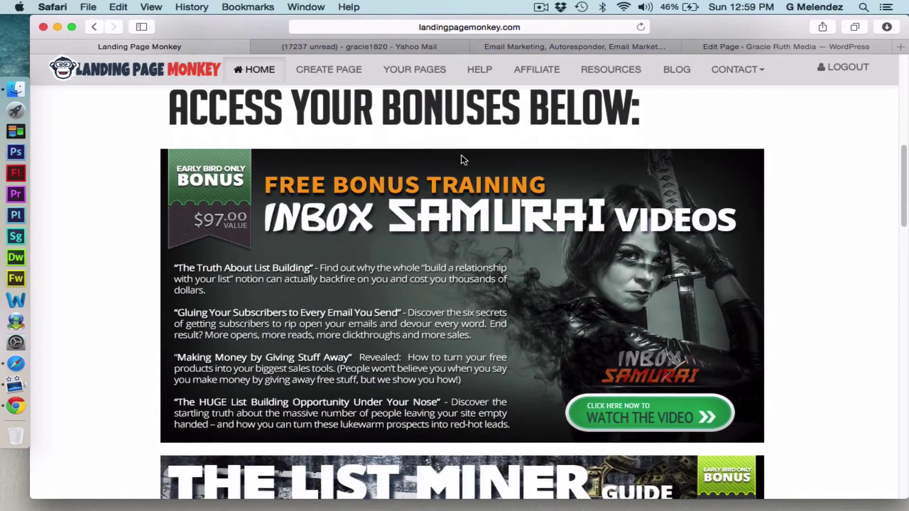
{"action": "scroll", "coordinate": [463, 161], "scroll_direction": "up", "scroll_amount": 2}
{"action": "scroll", "coordinate": [463, 161], "scroll_direction": "down", "scroll_amount": 4}
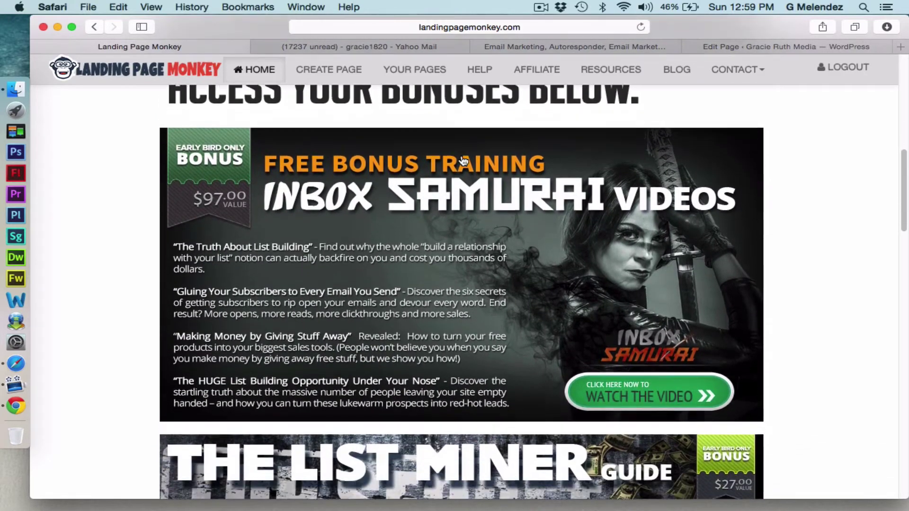
{"action": "scroll", "coordinate": [463, 161], "scroll_direction": "down", "scroll_amount": 3}
{"action": "scroll", "coordinate": [463, 161], "scroll_direction": "down", "scroll_amount": 4}
{"action": "scroll", "coordinate": [463, 161], "scroll_direction": "down", "scroll_amount": 6}
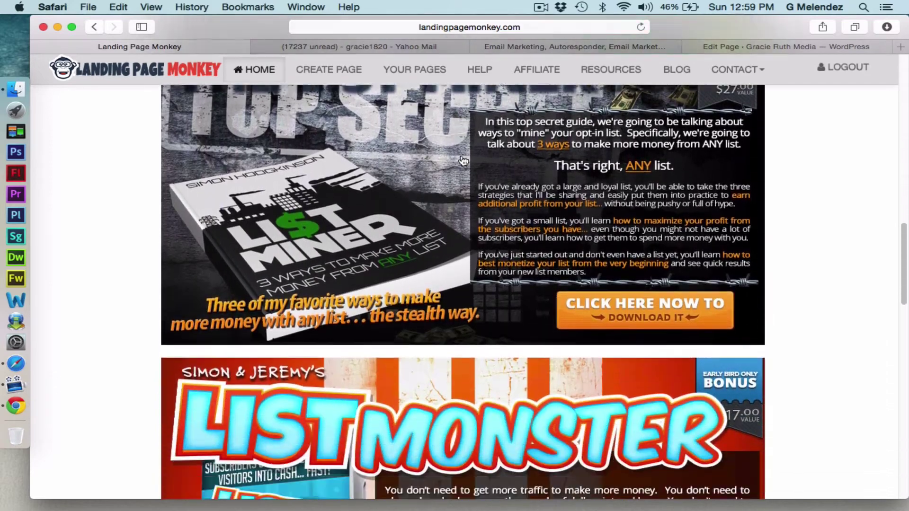
{"action": "scroll", "coordinate": [463, 161], "scroll_direction": "down", "scroll_amount": 6}
{"action": "scroll", "coordinate": [463, 161], "scroll_direction": "down", "scroll_amount": 5}
{"action": "scroll", "coordinate": [463, 161], "scroll_direction": "down", "scroll_amount": 2}
{"action": "scroll", "coordinate": [463, 161], "scroll_direction": "down", "scroll_amount": 1}
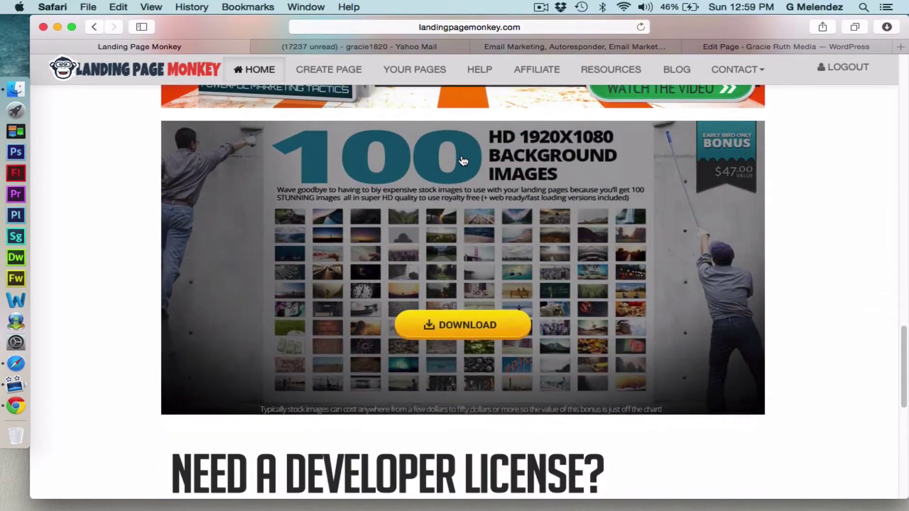
{"action": "scroll", "coordinate": [463, 161], "scroll_direction": "up", "scroll_amount": 1}
{"action": "scroll", "coordinate": [463, 161], "scroll_direction": "up", "scroll_amount": 6}
{"action": "scroll", "coordinate": [463, 161], "scroll_direction": "up", "scroll_amount": 6}
{"action": "scroll", "coordinate": [463, 161], "scroll_direction": "up", "scroll_amount": 4}
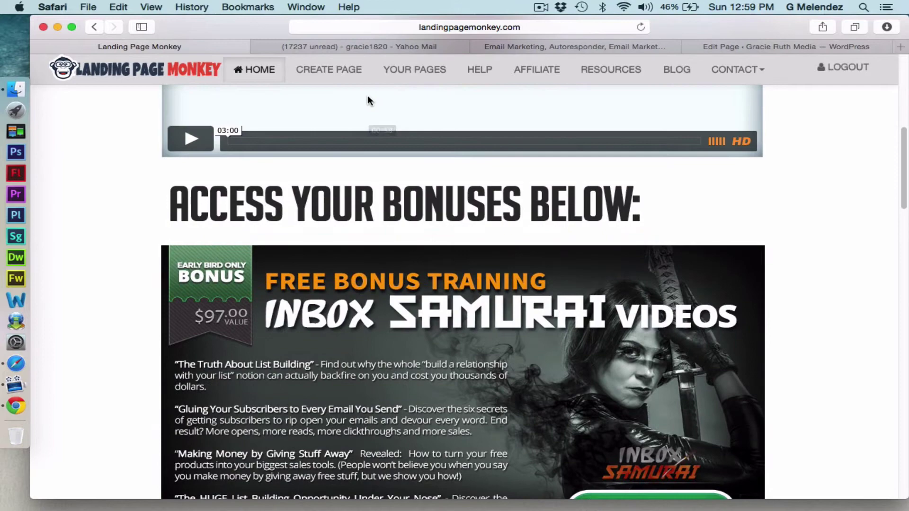
{"action": "scroll", "coordinate": [345, 140], "scroll_direction": "up", "scroll_amount": 10}
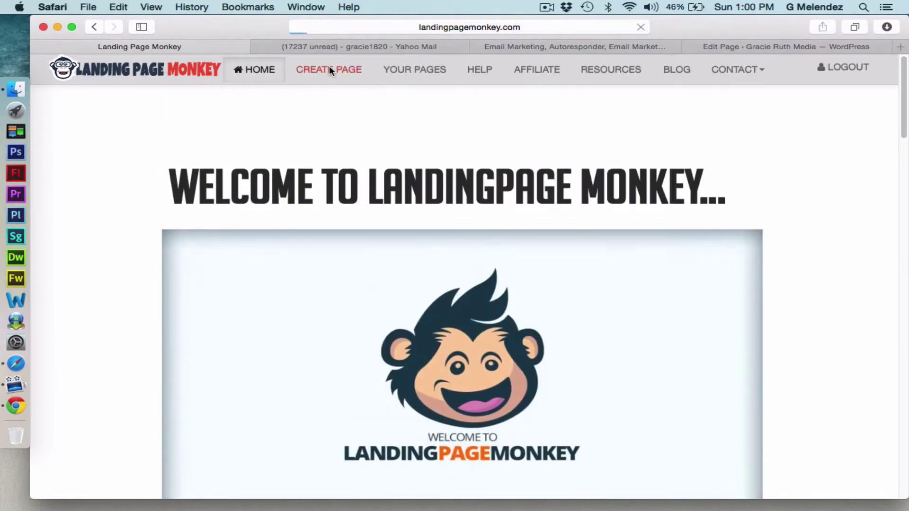
{"action": "left_click", "coordinate": [329, 69]}
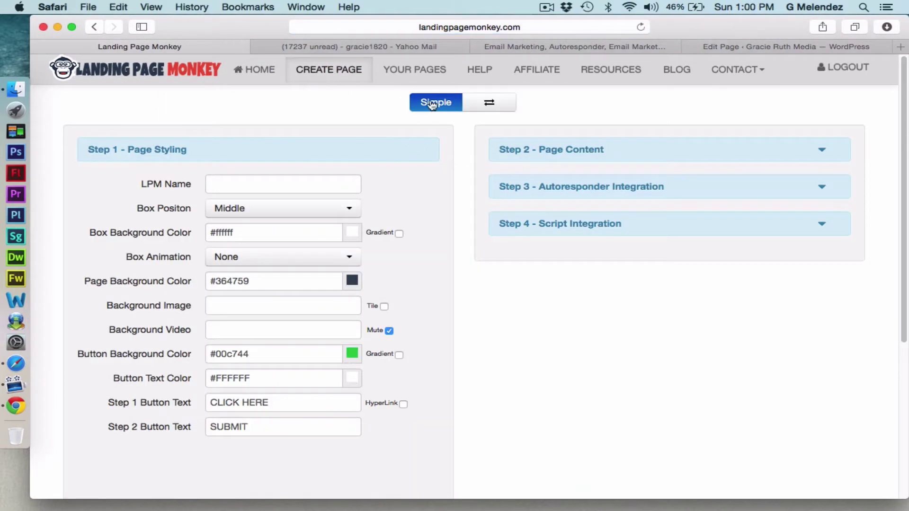
{"action": "left_click", "coordinate": [490, 102]}
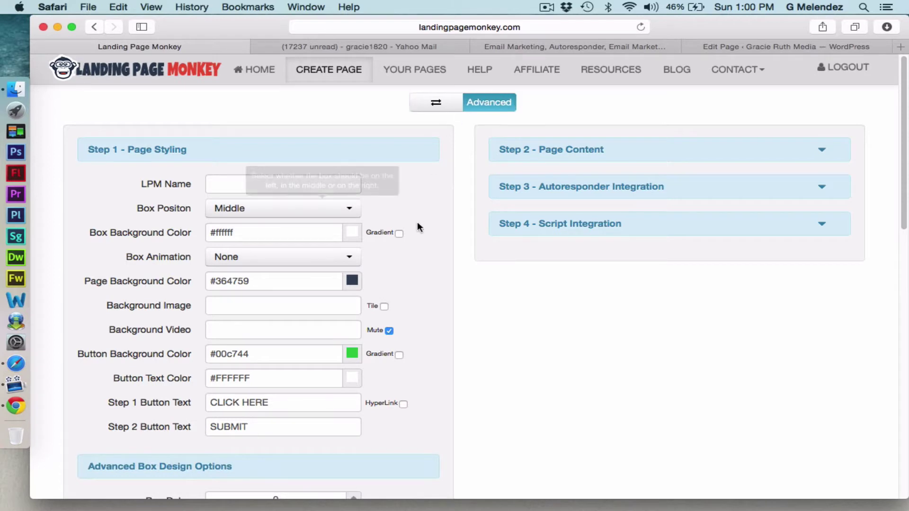
{"action": "scroll", "coordinate": [420, 227], "scroll_direction": "down", "scroll_amount": 3}
{"action": "scroll", "coordinate": [420, 227], "scroll_direction": "up", "scroll_amount": 3}
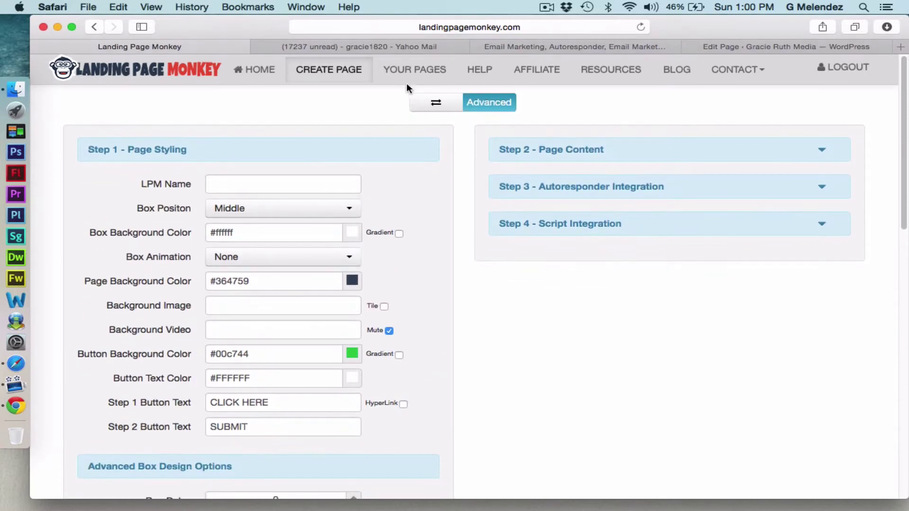
Step: Edit the Visual Marketing page from Your Pages with the editor in Simple mode
{"action": "left_click", "coordinate": [410, 71]}
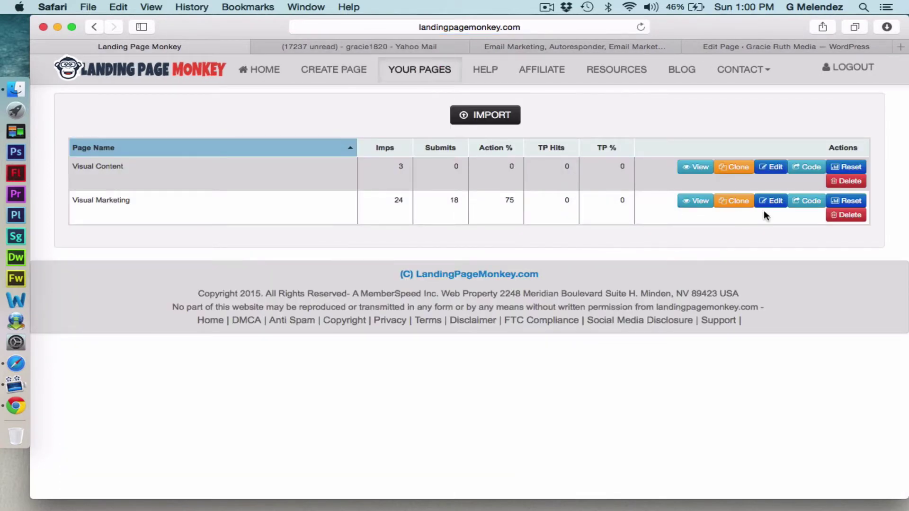
{"action": "left_click", "coordinate": [774, 203]}
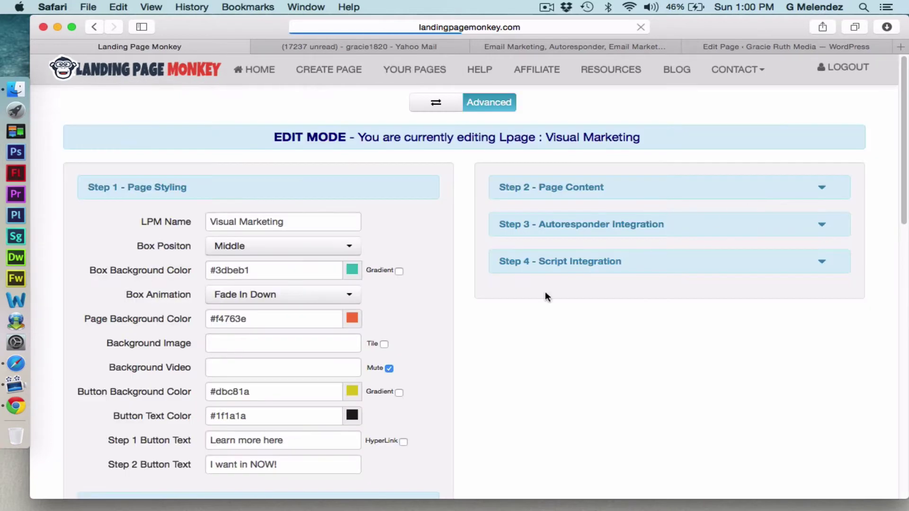
{"action": "left_click", "coordinate": [441, 103]}
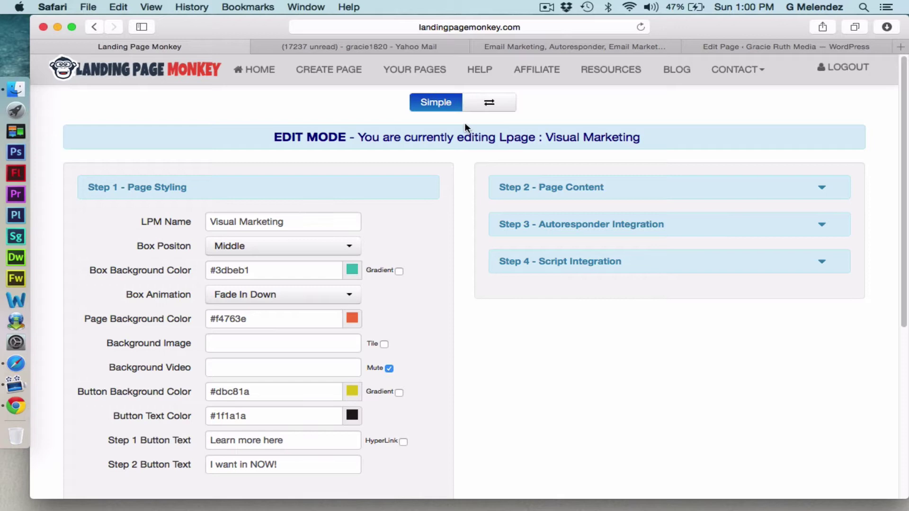
{"action": "left_click", "coordinate": [491, 105]}
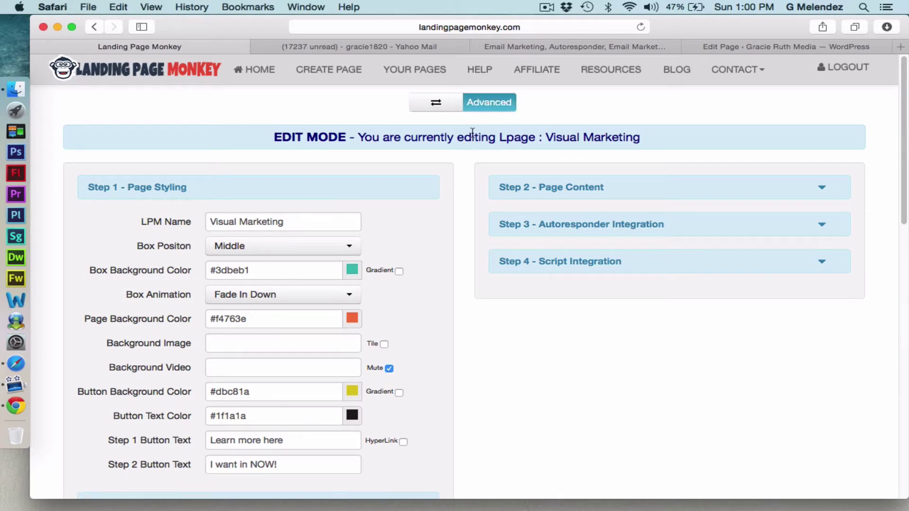
{"action": "left_click", "coordinate": [445, 105]}
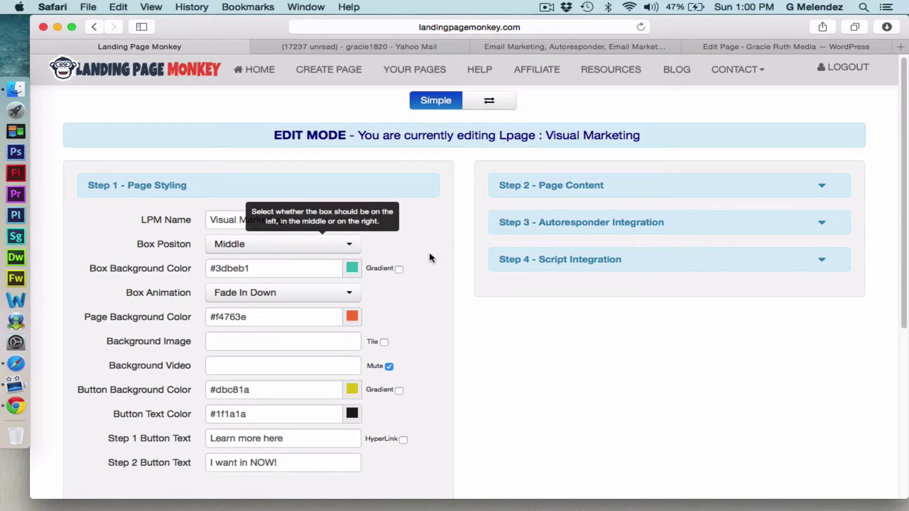
{"action": "scroll", "coordinate": [429, 256], "scroll_direction": "down", "scroll_amount": 1}
{"action": "scroll", "coordinate": [429, 258], "scroll_direction": "down", "scroll_amount": 1}
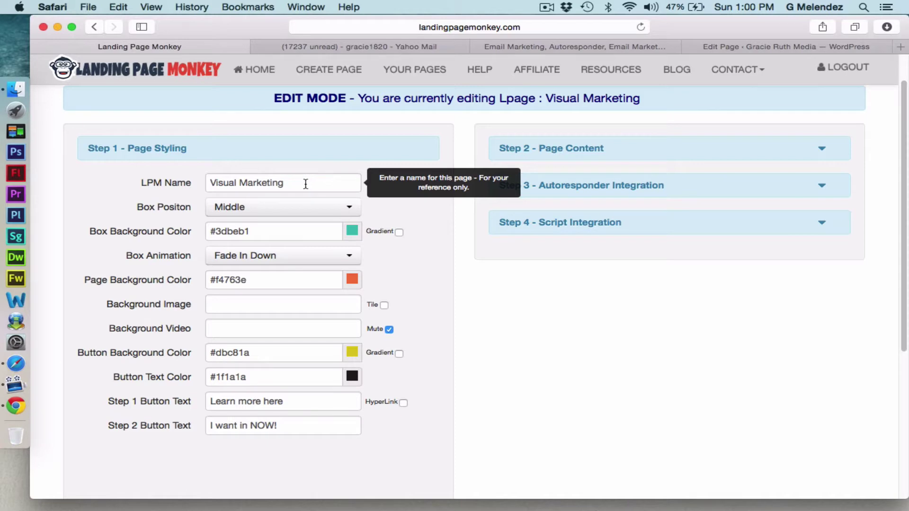
Step: Keep the box position at Middle and change the box animation to Bounce In Down
{"action": "left_click", "coordinate": [351, 209]}
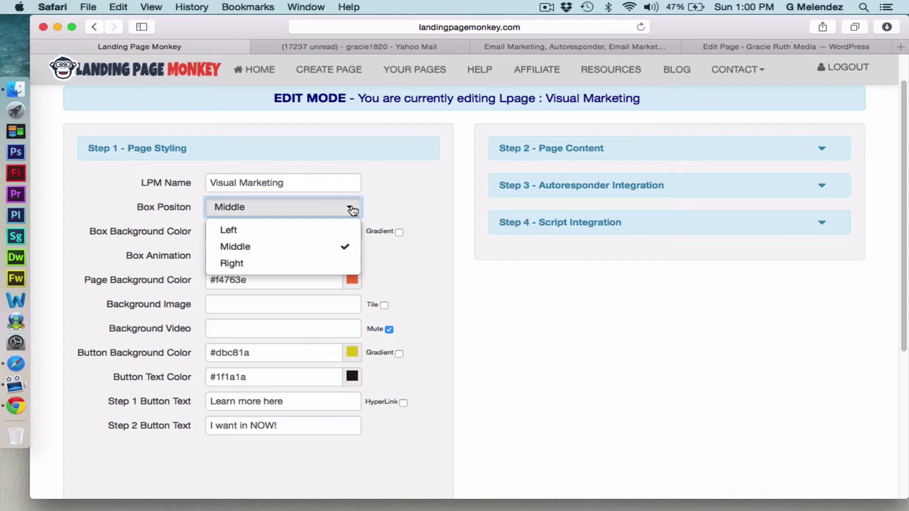
{"action": "left_click", "coordinate": [309, 248]}
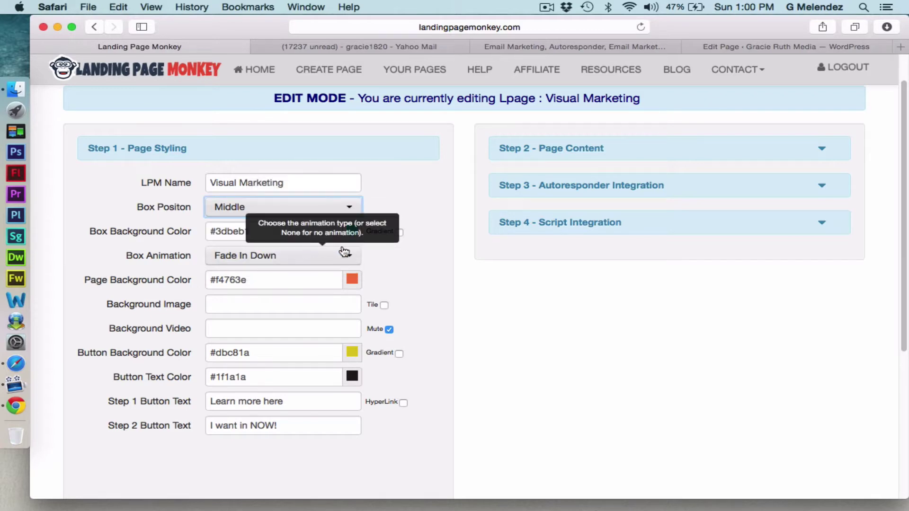
{"action": "scroll", "coordinate": [433, 263], "scroll_direction": "down", "scroll_amount": 3}
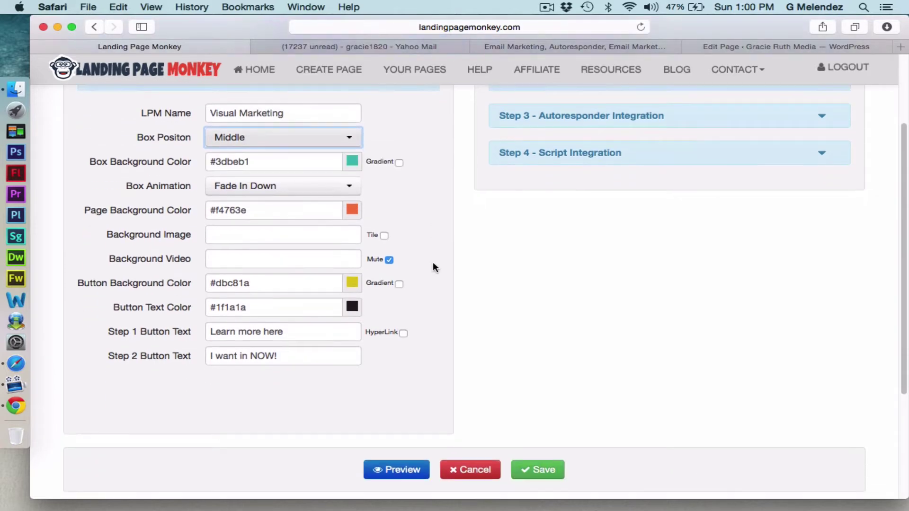
{"action": "left_click", "coordinate": [350, 190]}
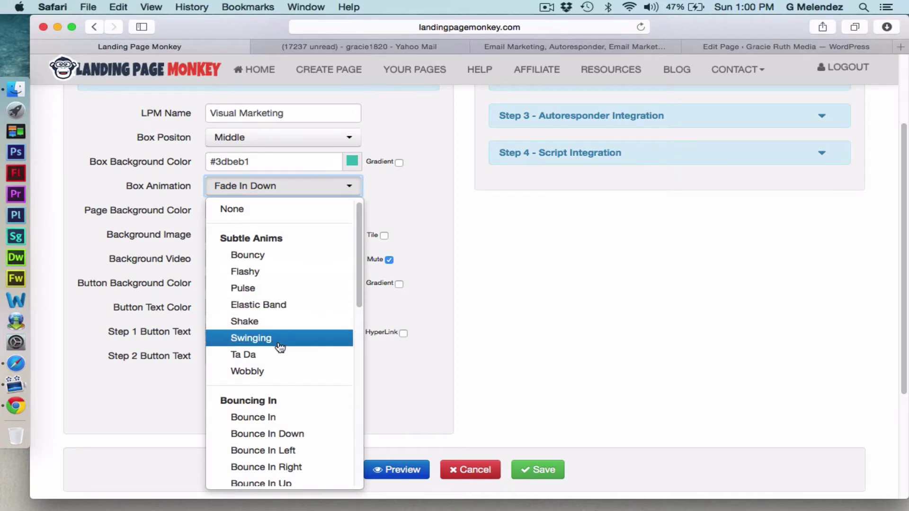
{"action": "scroll", "coordinate": [280, 348], "scroll_direction": "down", "scroll_amount": 3}
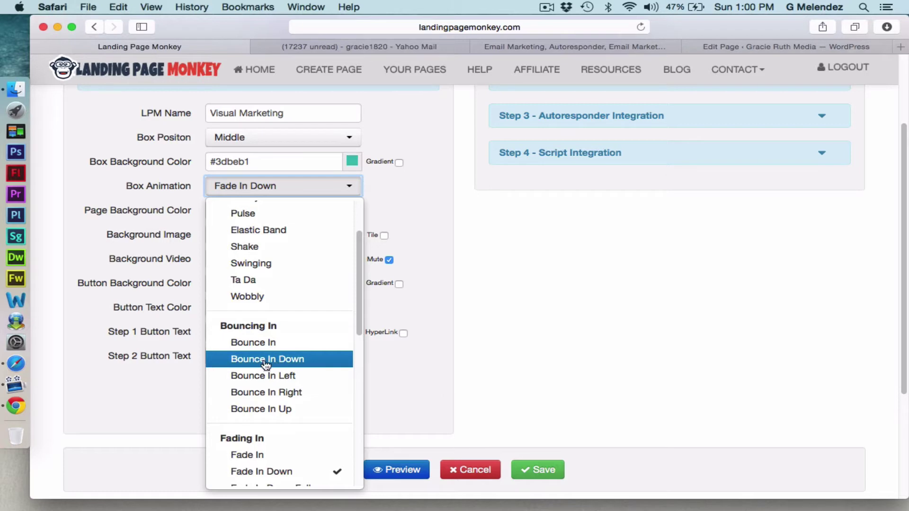
{"action": "left_click", "coordinate": [281, 359]}
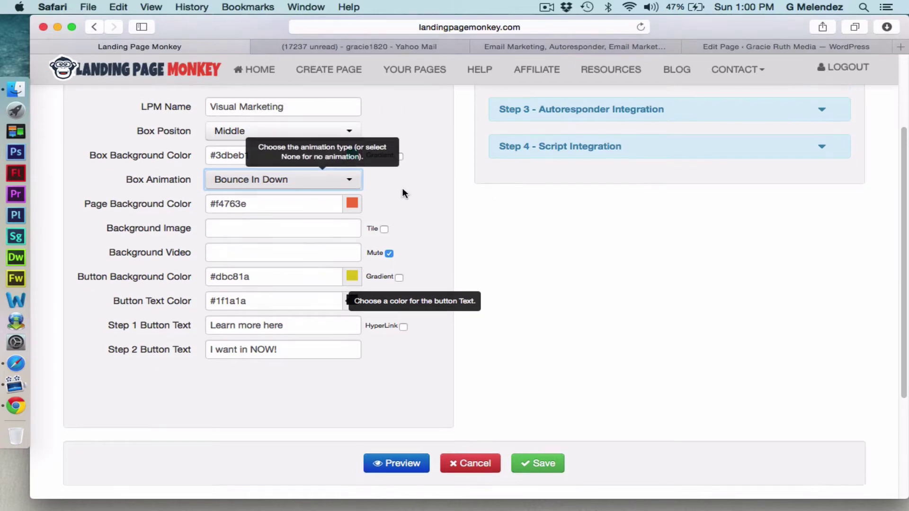
Step: Review the background image, background video and button text colour settings without changing them
{"action": "scroll", "coordinate": [403, 187], "scroll_direction": "down", "scroll_amount": 2}
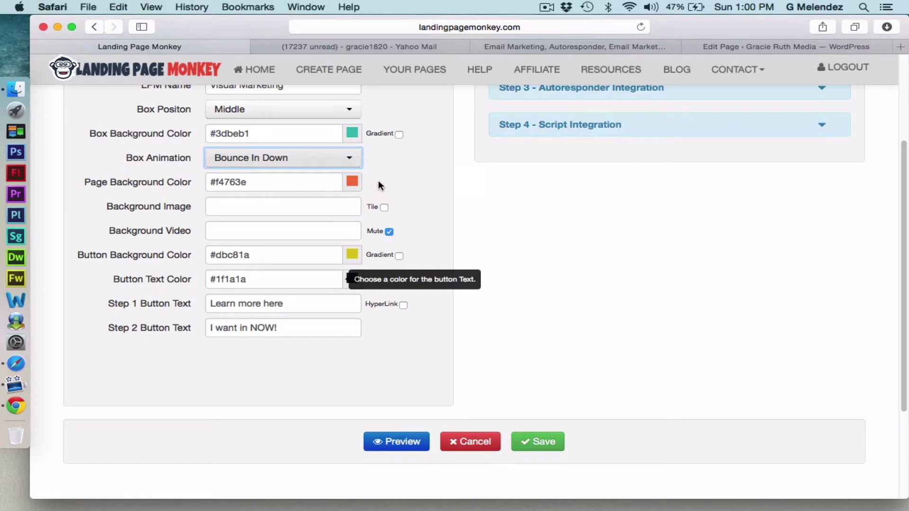
{"action": "scroll", "coordinate": [407, 186], "scroll_direction": "down", "scroll_amount": 3}
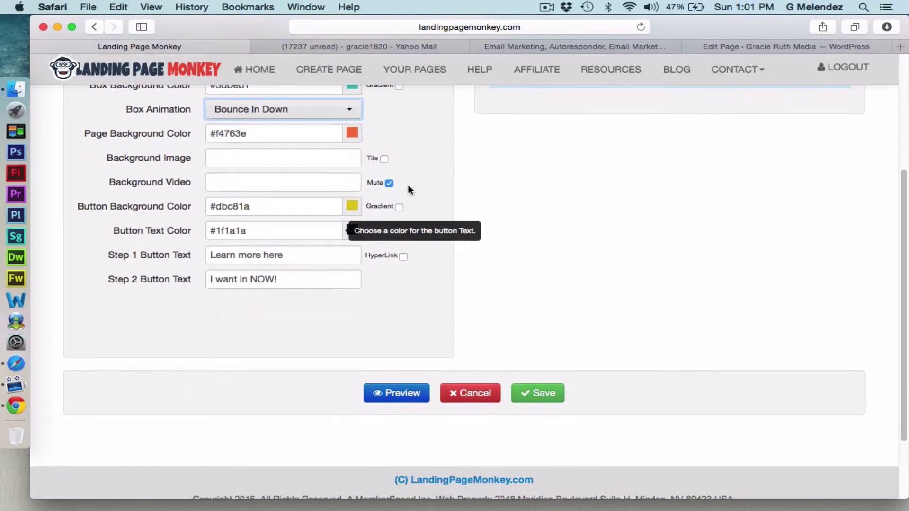
{"action": "left_click", "coordinate": [232, 154]}
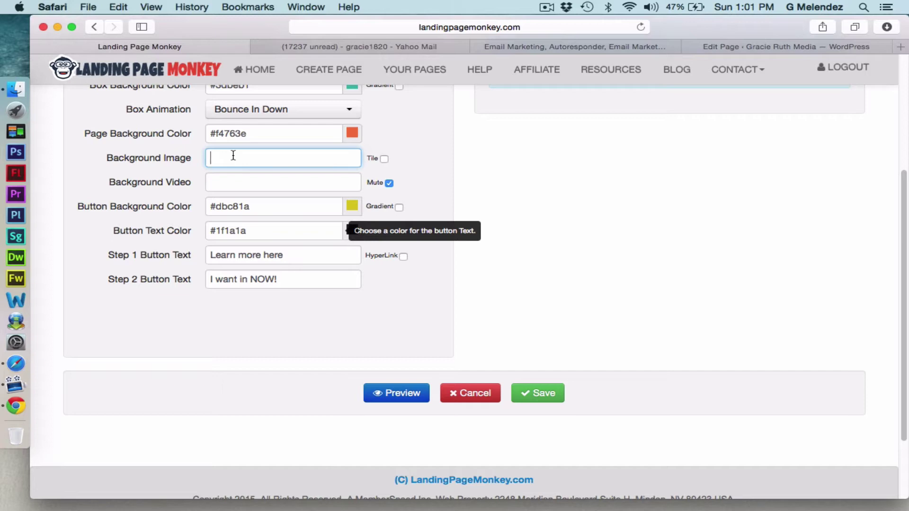
{"action": "mouse_move", "coordinate": [236, 158]}
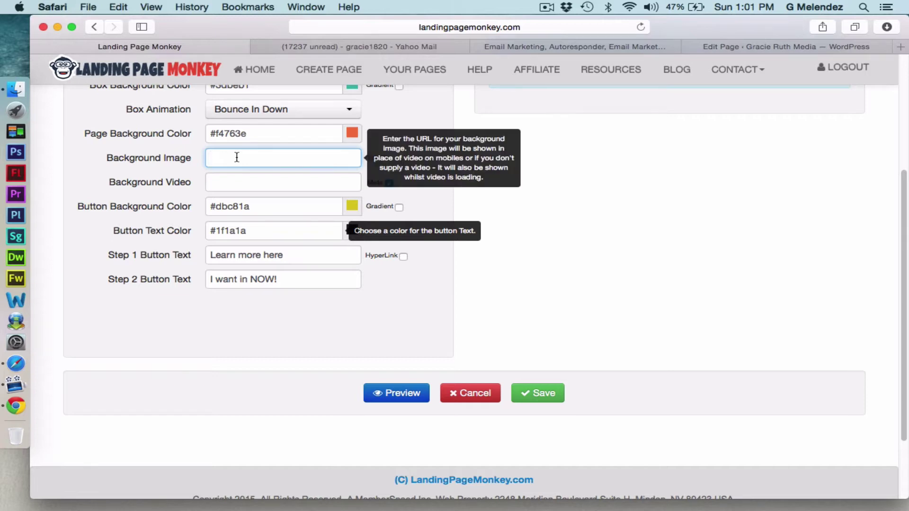
{"action": "left_click", "coordinate": [290, 184]}
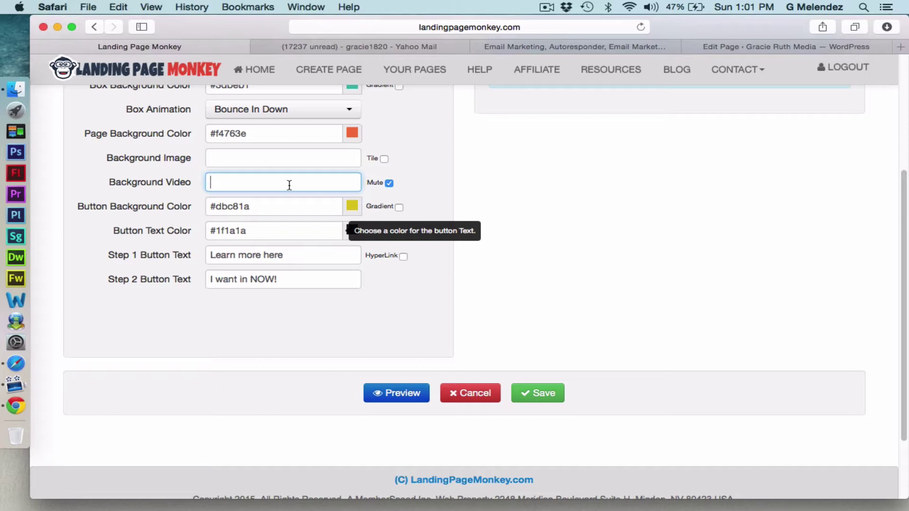
{"action": "scroll", "coordinate": [443, 215], "scroll_direction": "down", "scroll_amount": 3}
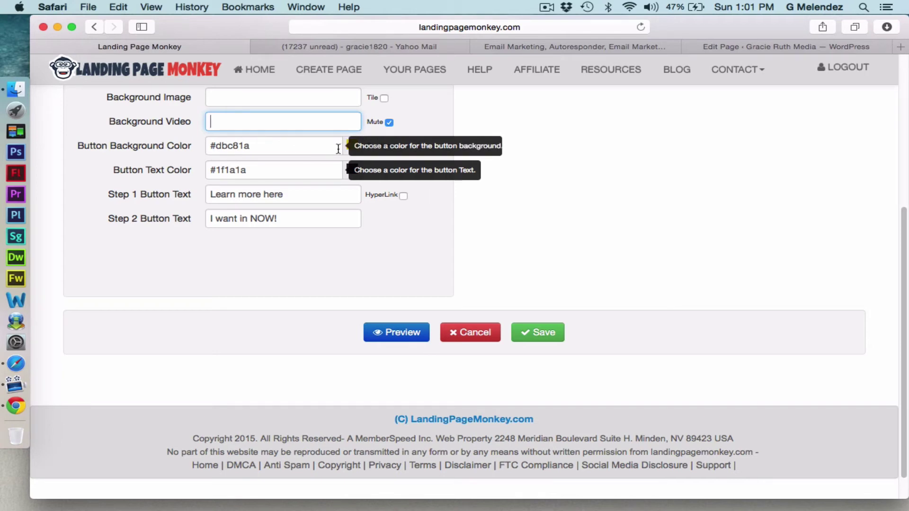
{"action": "scroll", "coordinate": [413, 172], "scroll_direction": "down", "scroll_amount": 1}
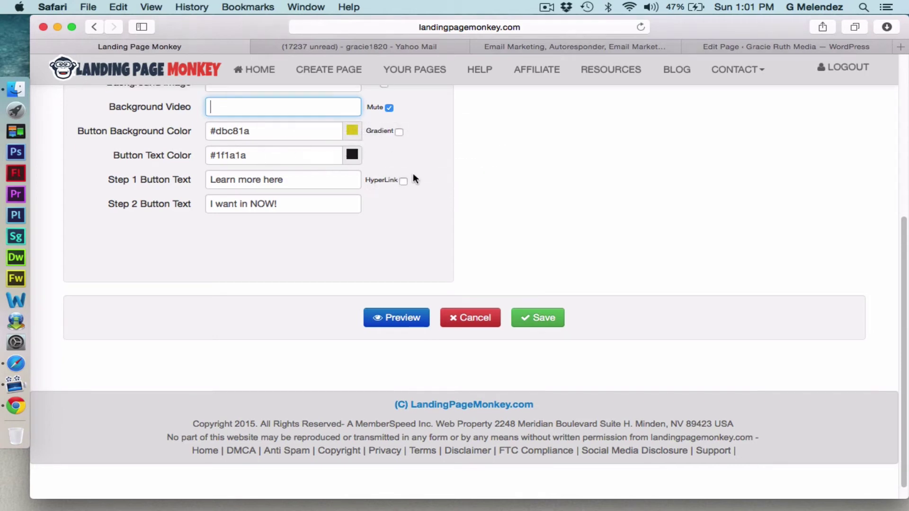
{"action": "left_click", "coordinate": [352, 156]}
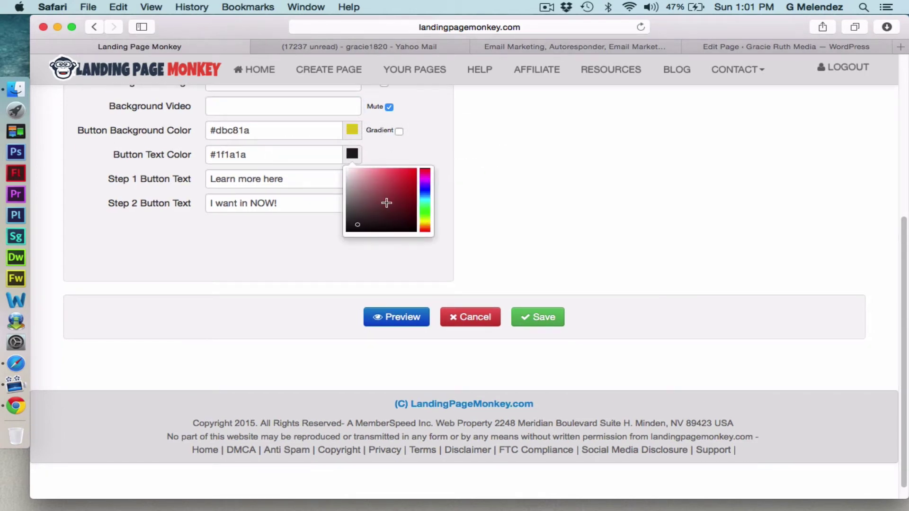
{"action": "left_click", "coordinate": [448, 146]}
{"action": "scroll", "coordinate": [449, 147], "scroll_direction": "up", "scroll_amount": 3}
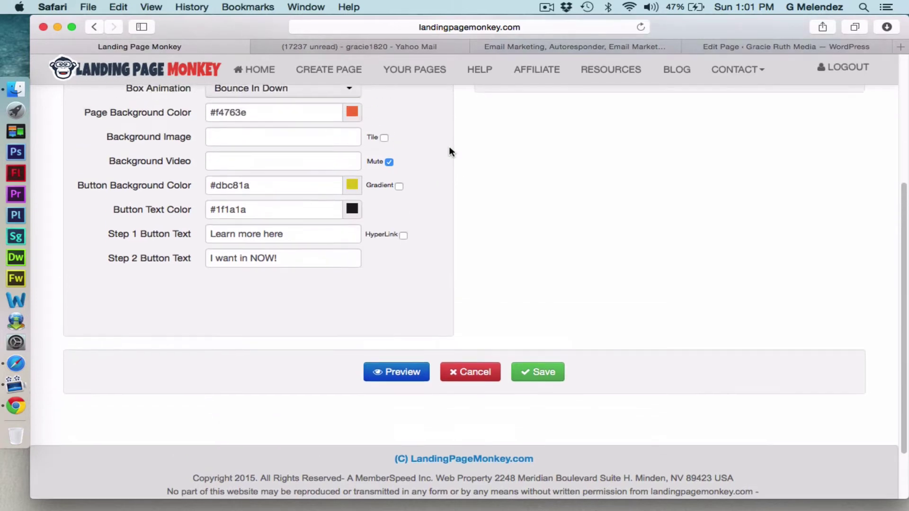
{"action": "scroll", "coordinate": [449, 146], "scroll_direction": "up", "scroll_amount": 2}
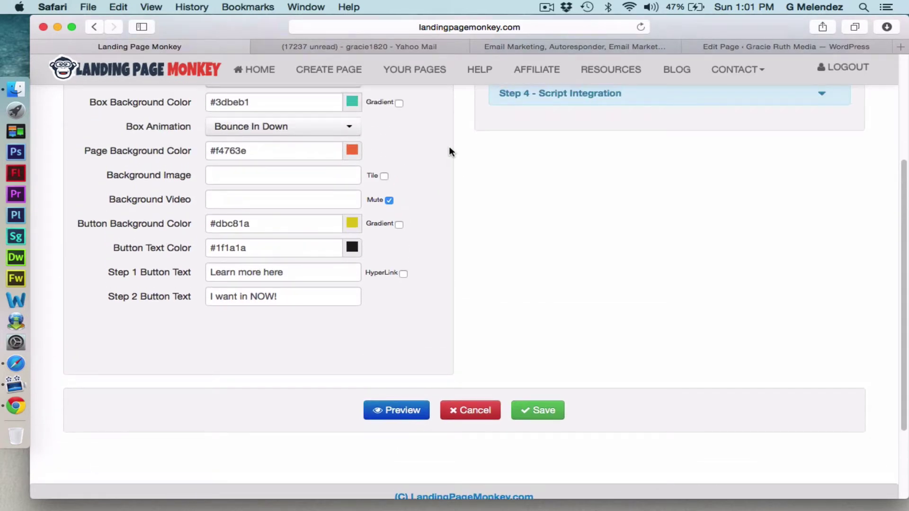
{"action": "scroll", "coordinate": [312, 301], "scroll_direction": "down", "scroll_amount": 3}
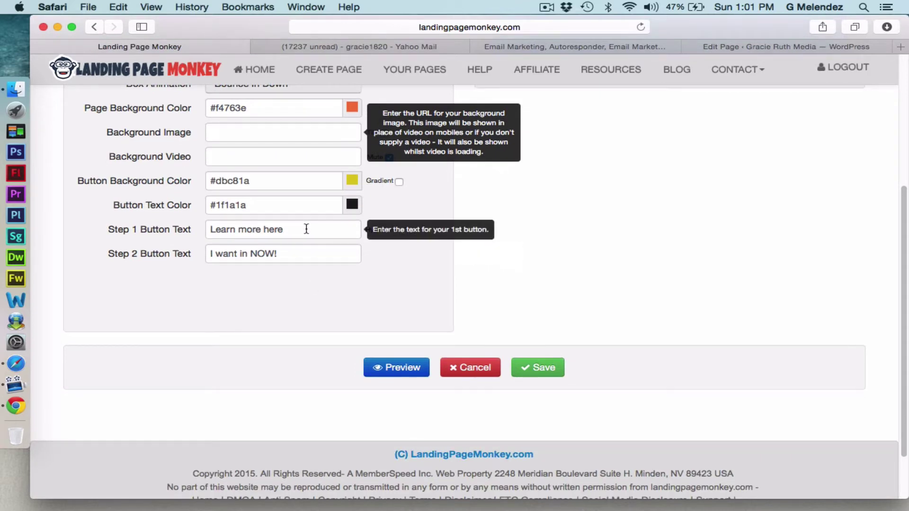
Step: Change the Step 1 button label to 'Learn more HERE'
{"action": "left_click", "coordinate": [292, 229]}
{"action": "key", "text": "BackSpace"}
{"action": "key", "text": "BackSpace"}
{"action": "key", "text": "BackSpace"}
{"action": "key", "text": "BackSpace"}
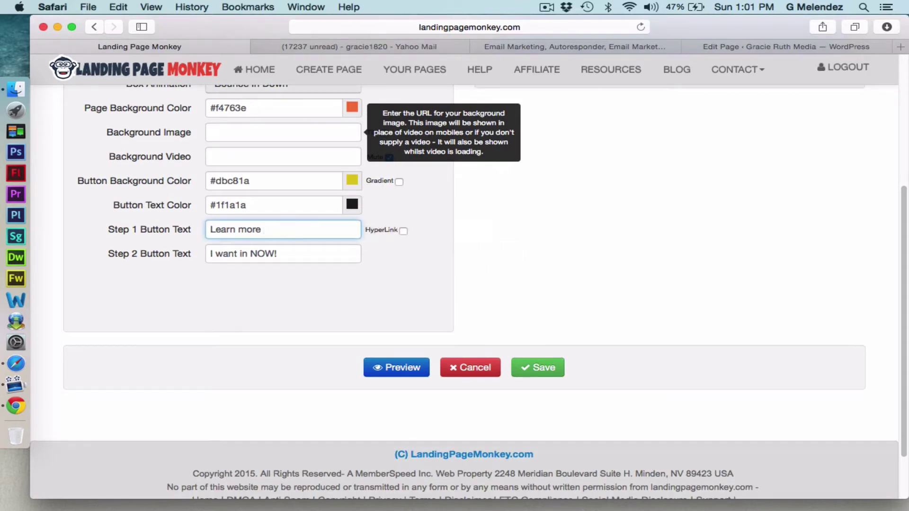
{"action": "type", "text": "HERE"}
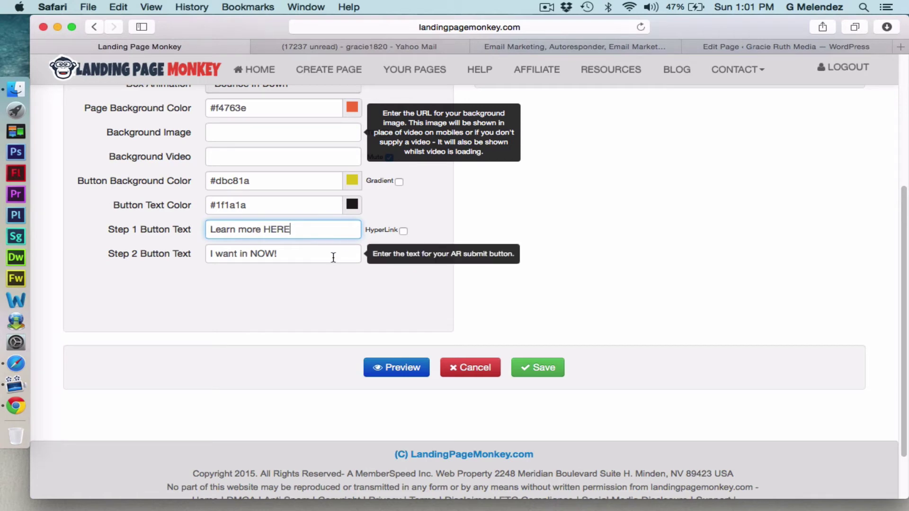
{"action": "left_click", "coordinate": [332, 257]}
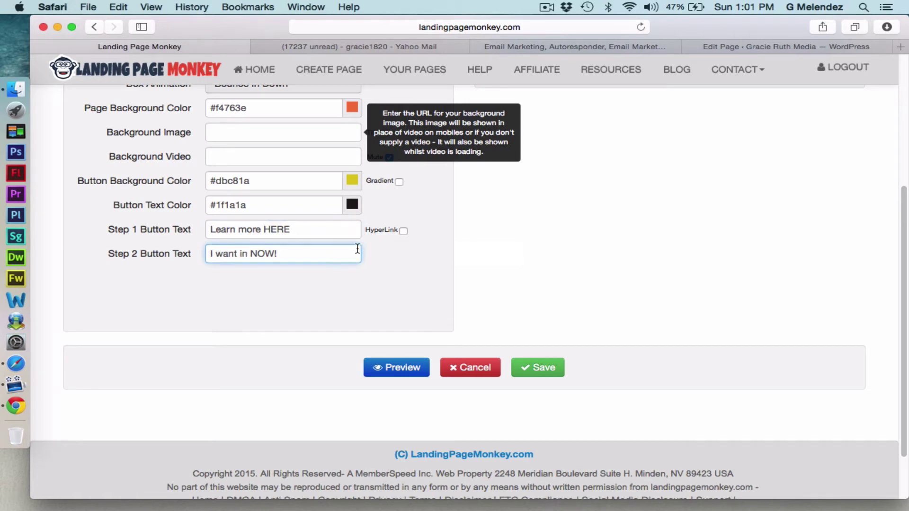
{"action": "scroll", "coordinate": [464, 226], "scroll_direction": "up", "scroll_amount": 5}
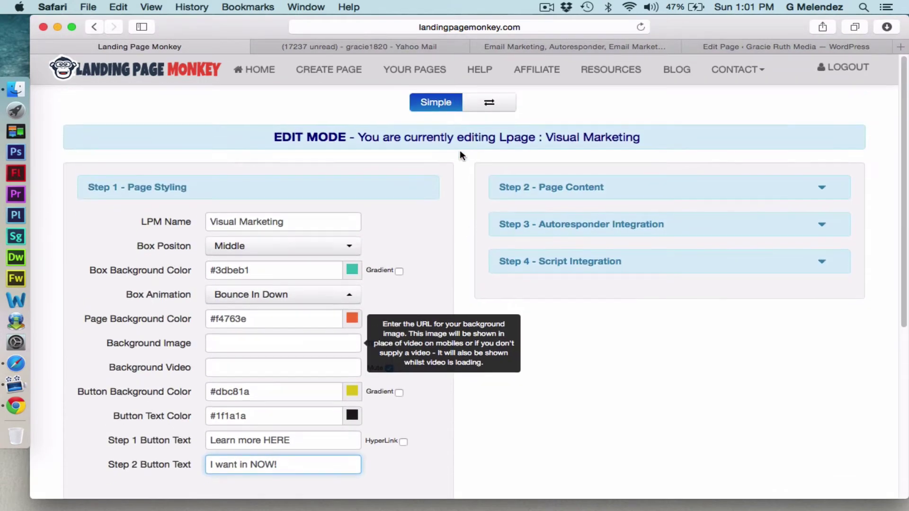
Step: Turn on Advanced mode and review the box design, button, SEO and video options
{"action": "left_click", "coordinate": [491, 104]}
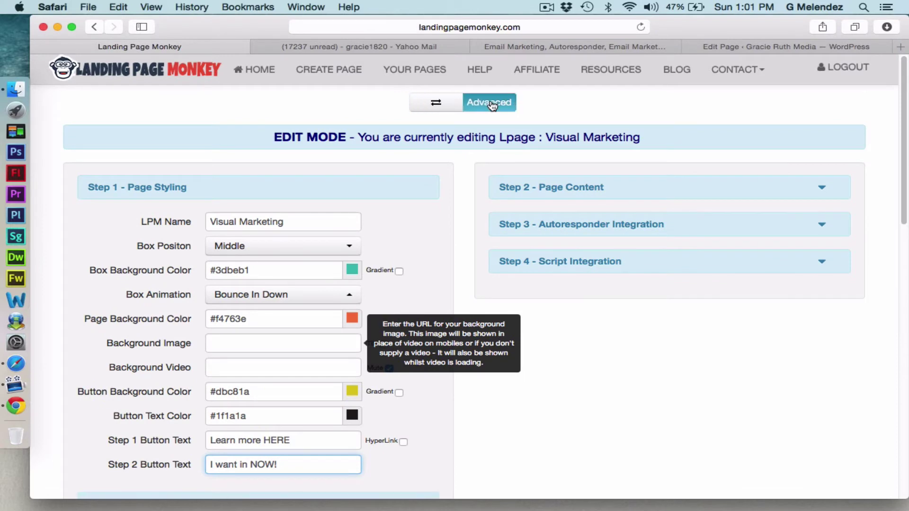
{"action": "scroll", "coordinate": [445, 270], "scroll_direction": "down", "scroll_amount": 3}
{"action": "scroll", "coordinate": [444, 271], "scroll_direction": "down", "scroll_amount": 3}
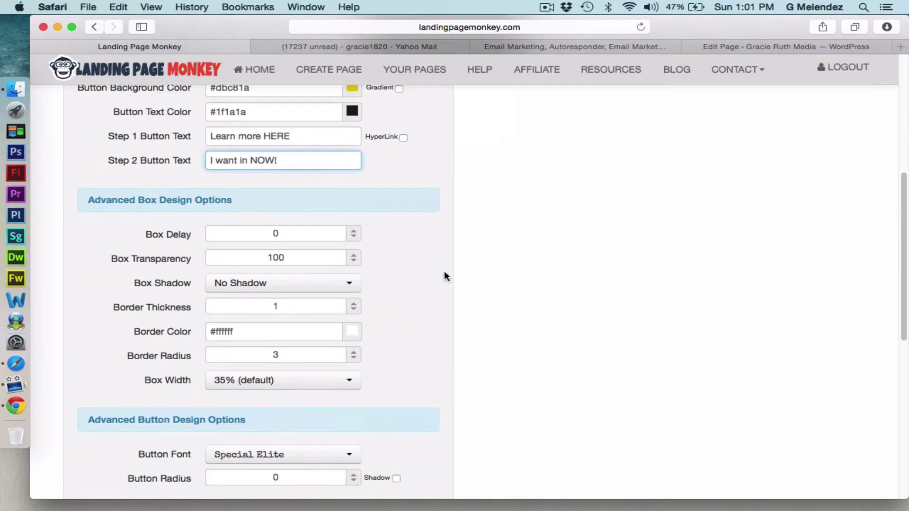
{"action": "scroll", "coordinate": [444, 271], "scroll_direction": "down", "scroll_amount": 2}
{"action": "scroll", "coordinate": [444, 271], "scroll_direction": "down", "scroll_amount": 2}
{"action": "scroll", "coordinate": [445, 271], "scroll_direction": "down", "scroll_amount": 3}
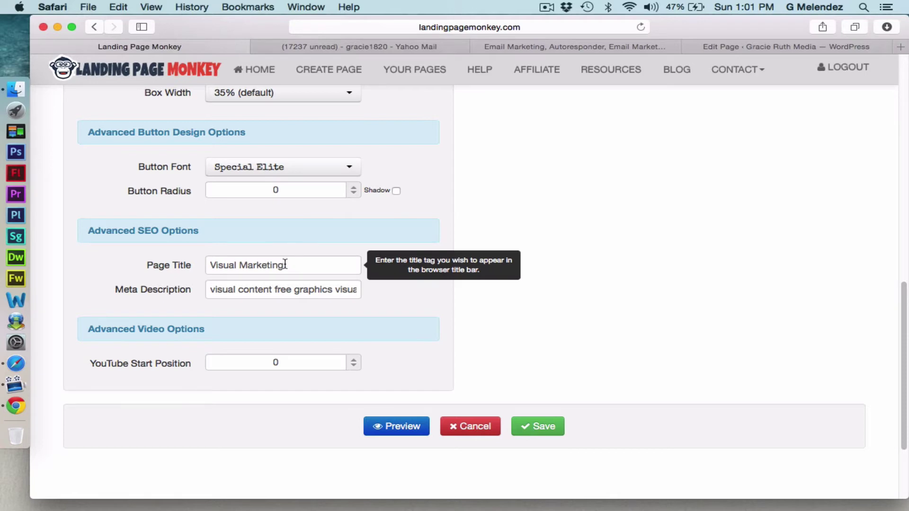
{"action": "scroll", "coordinate": [305, 264], "scroll_direction": "up", "scroll_amount": 15}
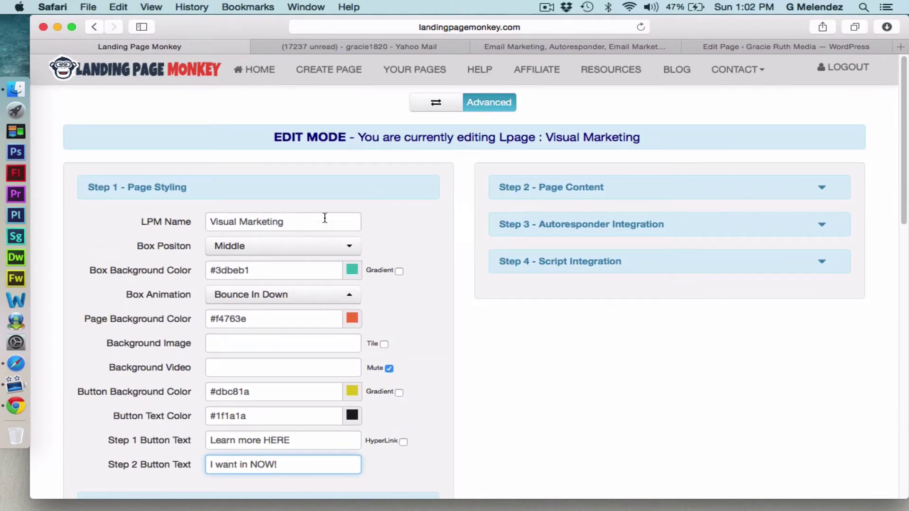
{"action": "scroll", "coordinate": [428, 372], "scroll_direction": "down", "scroll_amount": 15}
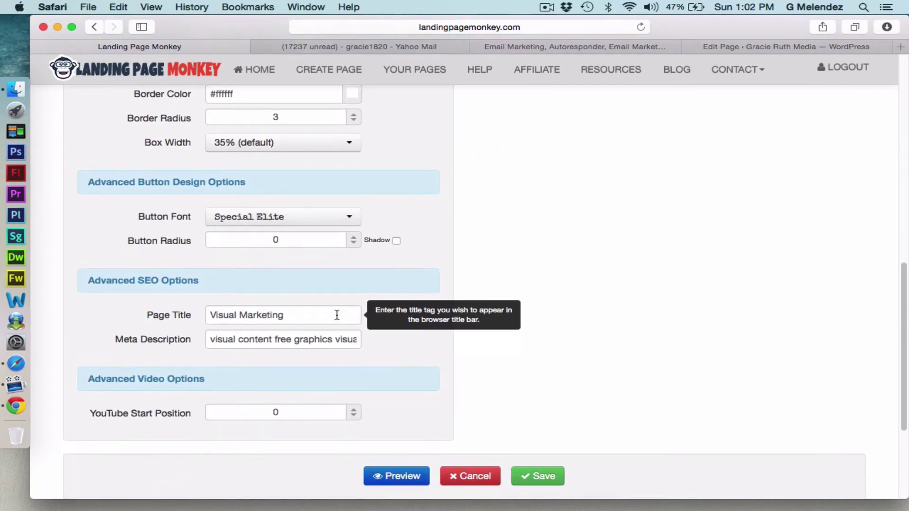
{"action": "mouse_move", "coordinate": [282, 339]}
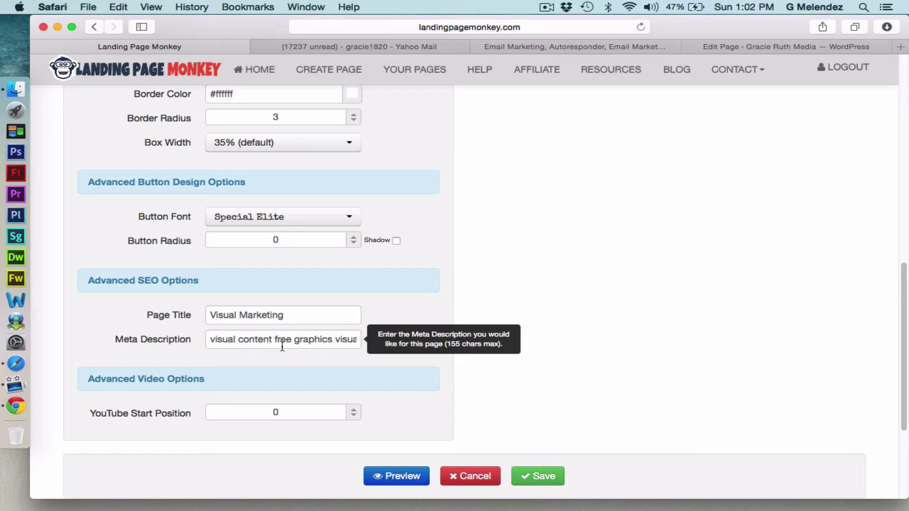
{"action": "scroll", "coordinate": [454, 277], "scroll_direction": "up", "scroll_amount": 15}
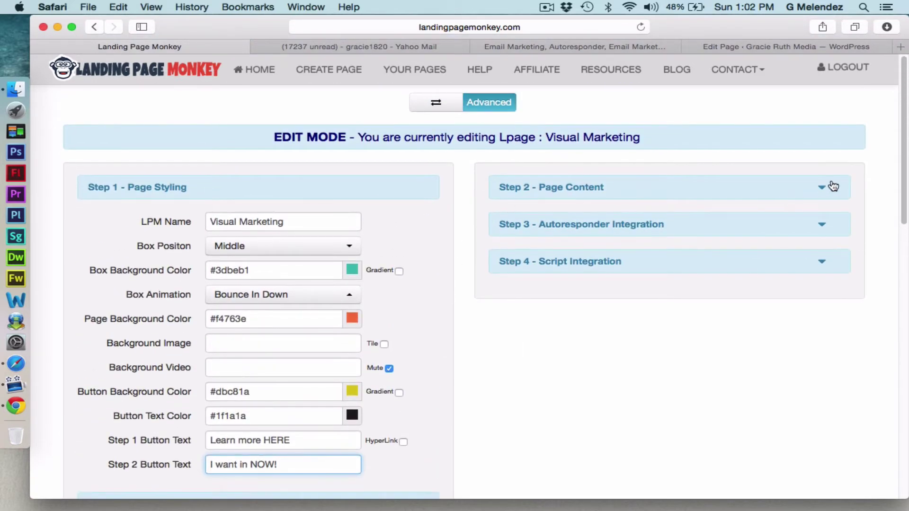
Step: Upload the white transparent logo PNG from the Desktop as the Page Content logo
{"action": "left_click", "coordinate": [825, 188]}
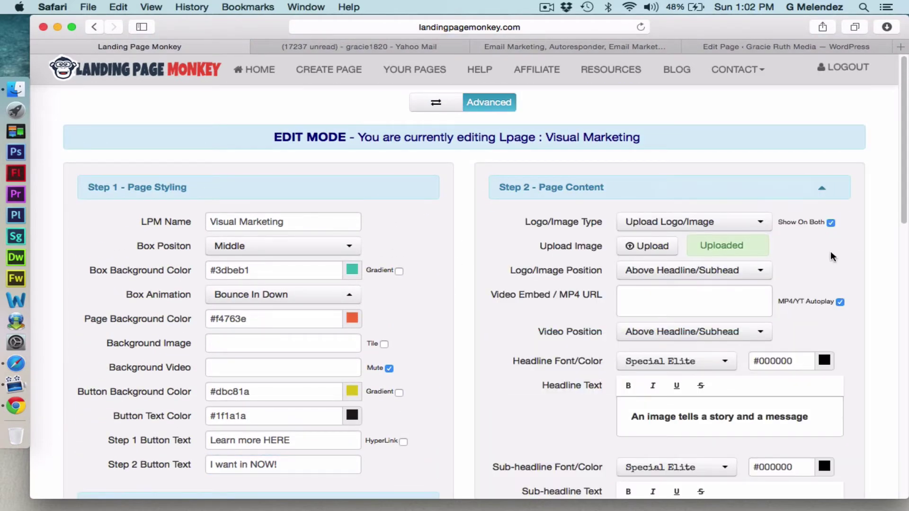
{"action": "left_click", "coordinate": [639, 247]}
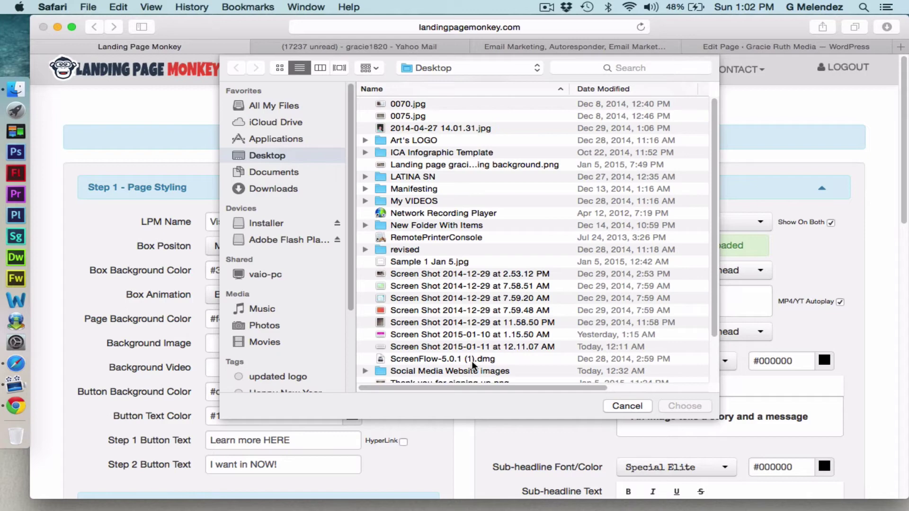
{"action": "scroll", "coordinate": [472, 361], "scroll_direction": "down", "scroll_amount": 5}
{"action": "left_click", "coordinate": [440, 365]}
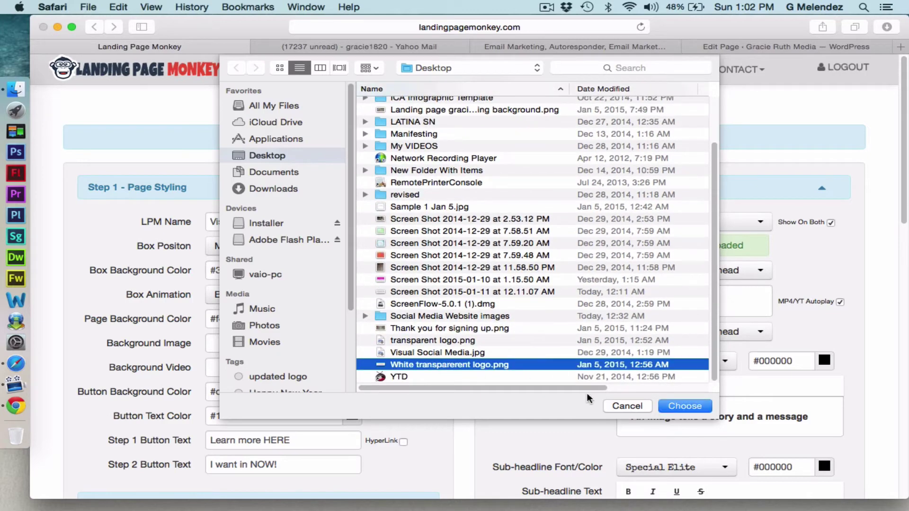
{"action": "left_click", "coordinate": [677, 409]}
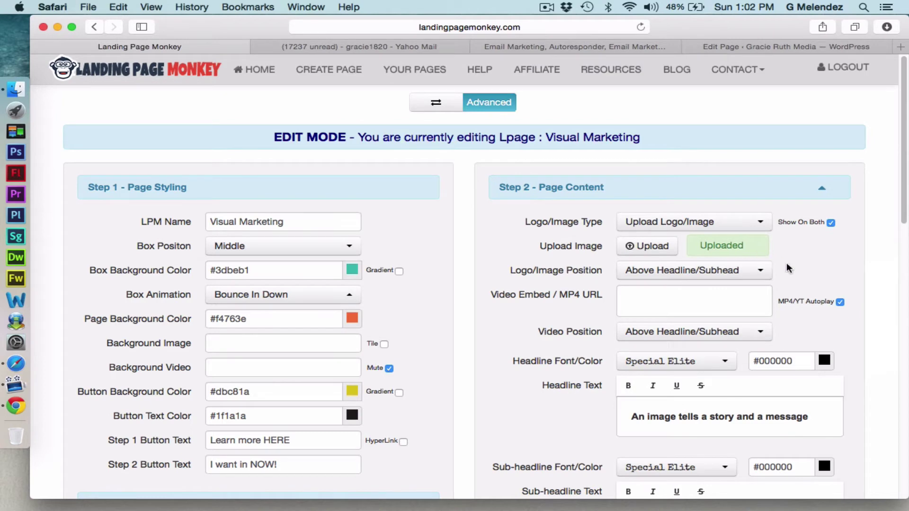
{"action": "scroll", "coordinate": [798, 278], "scroll_direction": "down", "scroll_amount": 3}
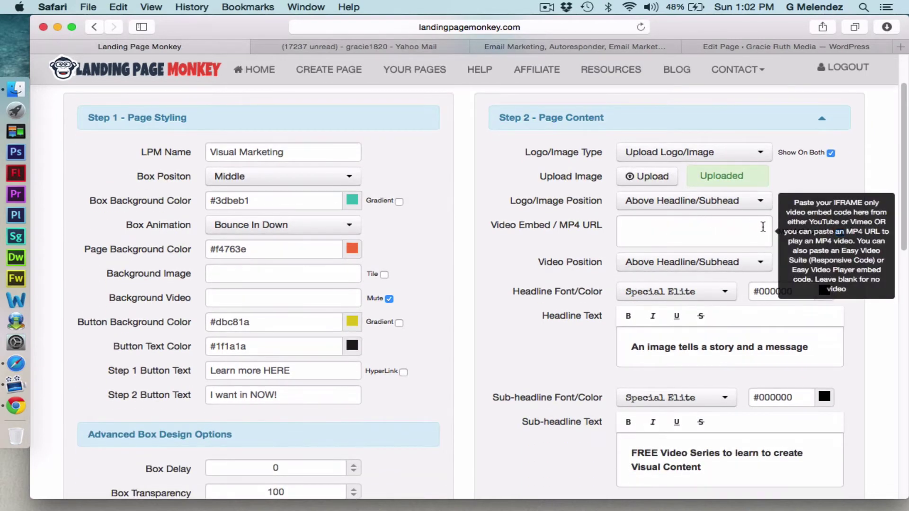
{"action": "scroll", "coordinate": [863, 193], "scroll_direction": "down", "scroll_amount": 2}
{"action": "scroll", "coordinate": [863, 194], "scroll_direction": "down", "scroll_amount": 1}
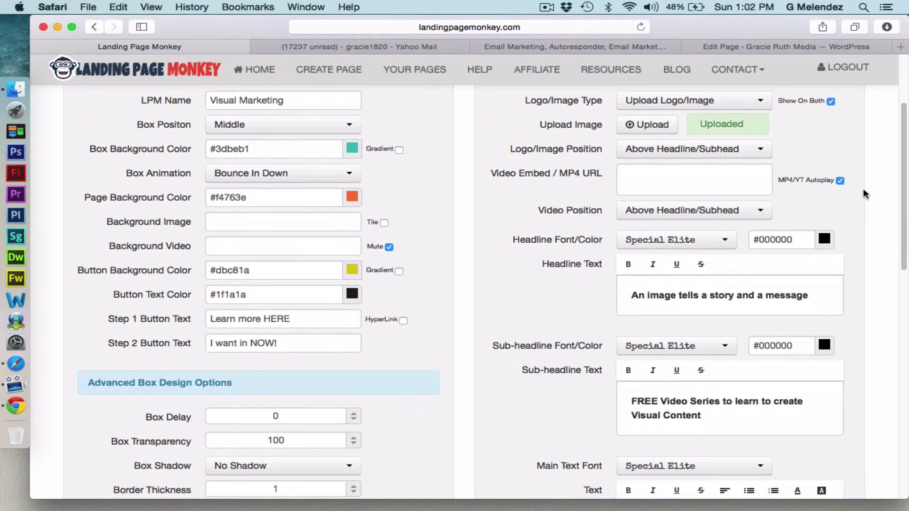
{"action": "scroll", "coordinate": [863, 194], "scroll_direction": "down", "scroll_amount": 1}
{"action": "scroll", "coordinate": [863, 193], "scroll_direction": "down", "scroll_amount": 1}
{"action": "scroll", "coordinate": [863, 194], "scroll_direction": "down", "scroll_amount": 1}
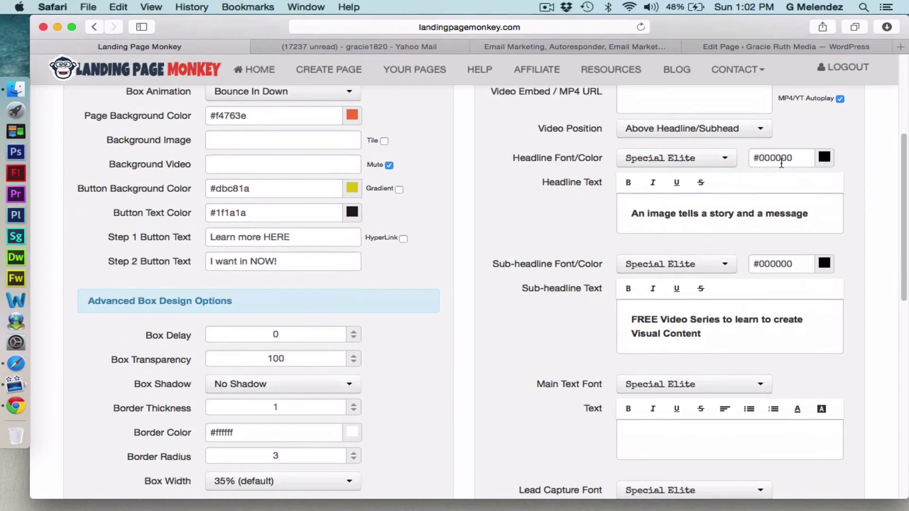
Step: Choose Special Elite as the headline font and check the other text font settings
{"action": "left_click", "coordinate": [727, 160]}
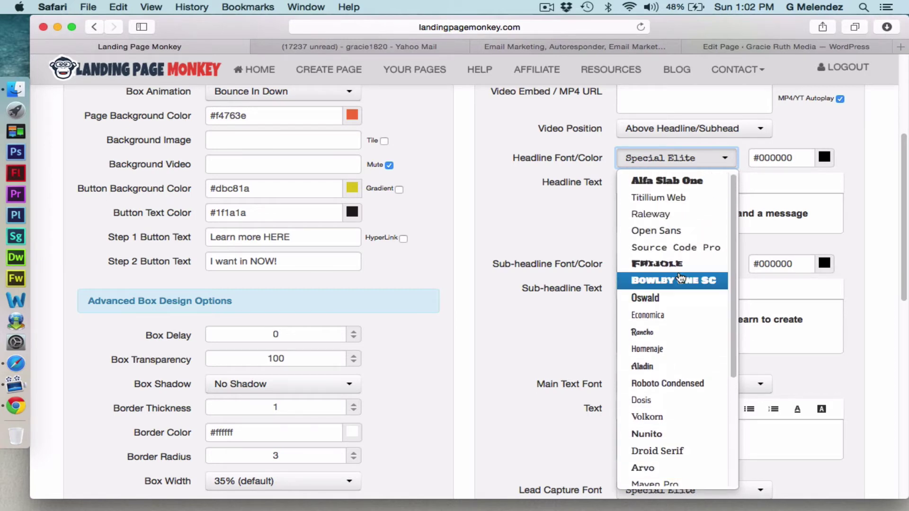
{"action": "scroll", "coordinate": [663, 237], "scroll_direction": "up", "scroll_amount": 2}
{"action": "scroll", "coordinate": [656, 355], "scroll_direction": "down", "scroll_amount": 2}
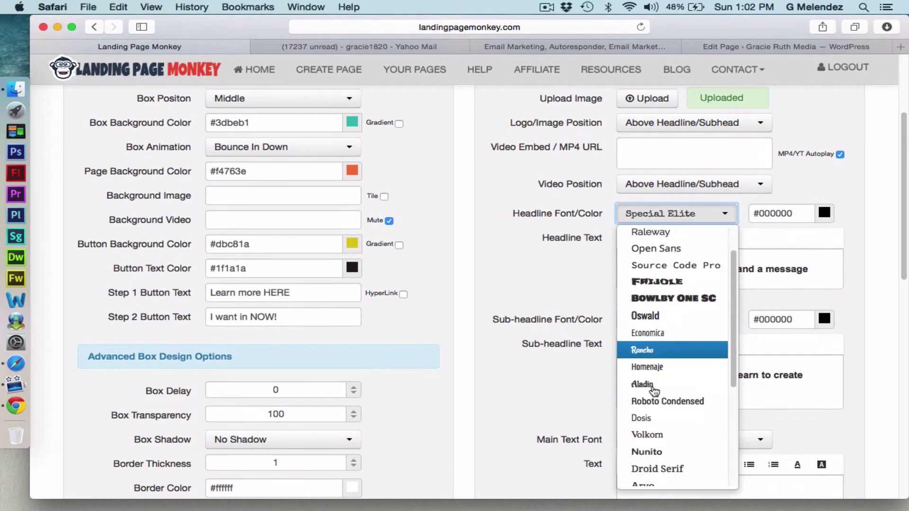
{"action": "scroll", "coordinate": [655, 385], "scroll_direction": "down", "scroll_amount": 3}
{"action": "scroll", "coordinate": [655, 388], "scroll_direction": "down", "scroll_amount": 4}
{"action": "scroll", "coordinate": [655, 392], "scroll_direction": "down", "scroll_amount": 3}
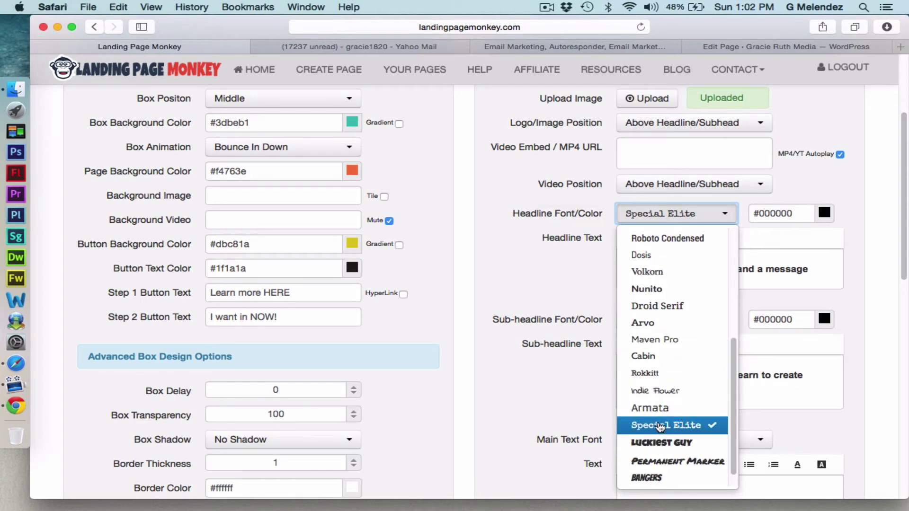
{"action": "left_click", "coordinate": [572, 394]}
{"action": "scroll", "coordinate": [663, 351], "scroll_direction": "down", "scroll_amount": 3}
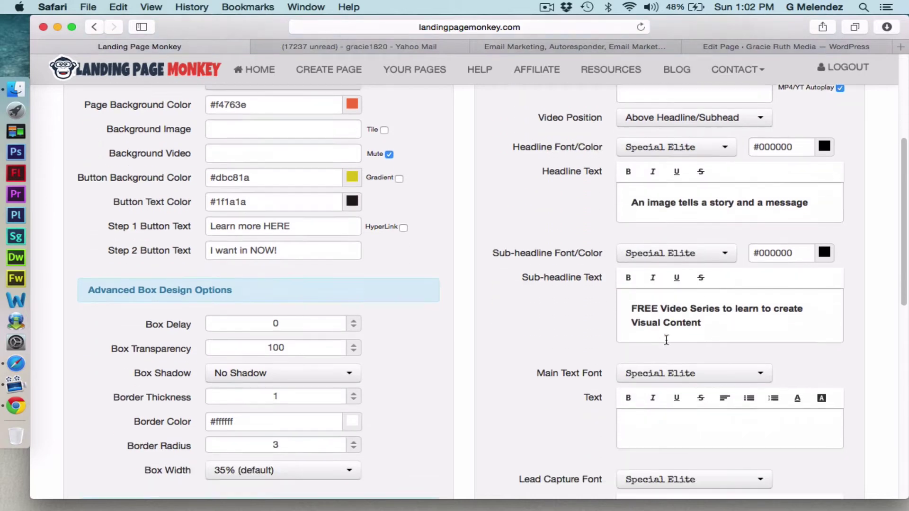
{"action": "scroll", "coordinate": [667, 340], "scroll_direction": "down", "scroll_amount": 1}
{"action": "scroll", "coordinate": [663, 351], "scroll_direction": "down", "scroll_amount": 4}
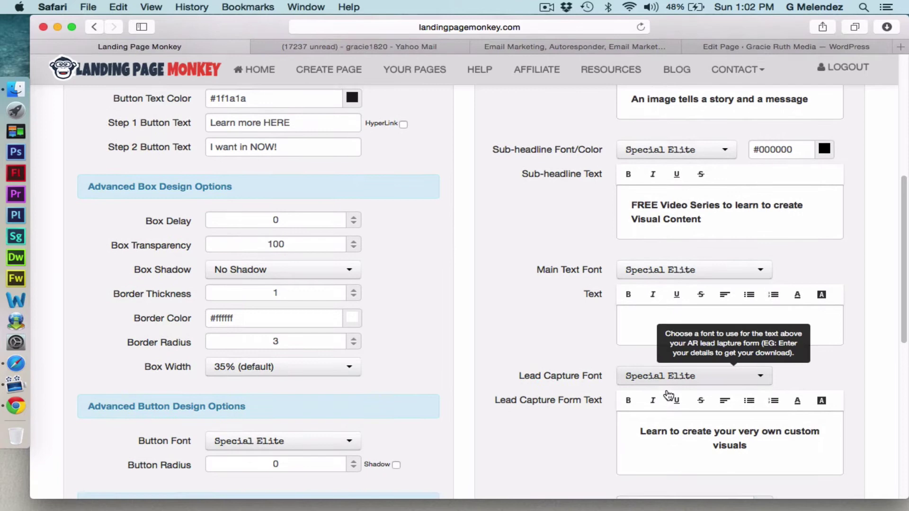
{"action": "scroll", "coordinate": [670, 379], "scroll_direction": "down", "scroll_amount": 3}
{"action": "scroll", "coordinate": [673, 374], "scroll_direction": "up", "scroll_amount": 2}
{"action": "scroll", "coordinate": [676, 350], "scroll_direction": "up", "scroll_amount": 5}
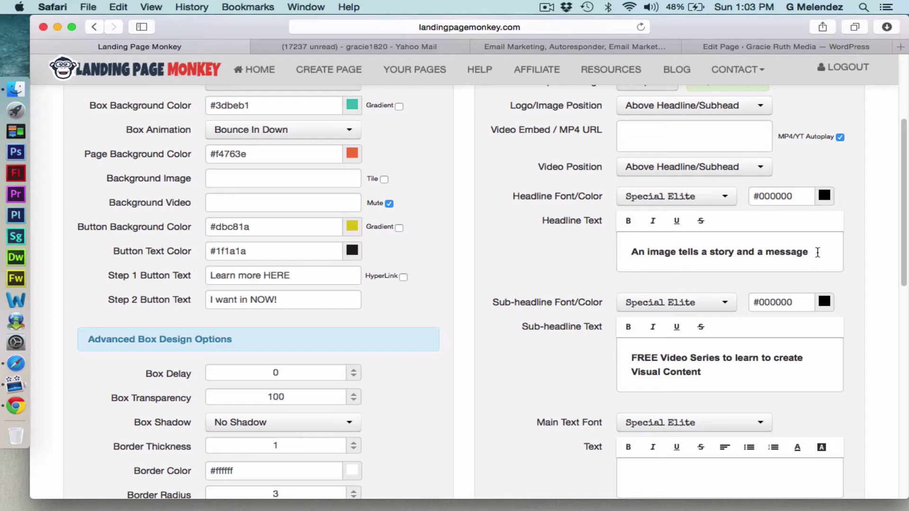
Step: Select the headline text and toggle Bold off and back on
{"action": "left_click_drag", "start_coordinate": [811, 252], "coordinate": [629, 252]}
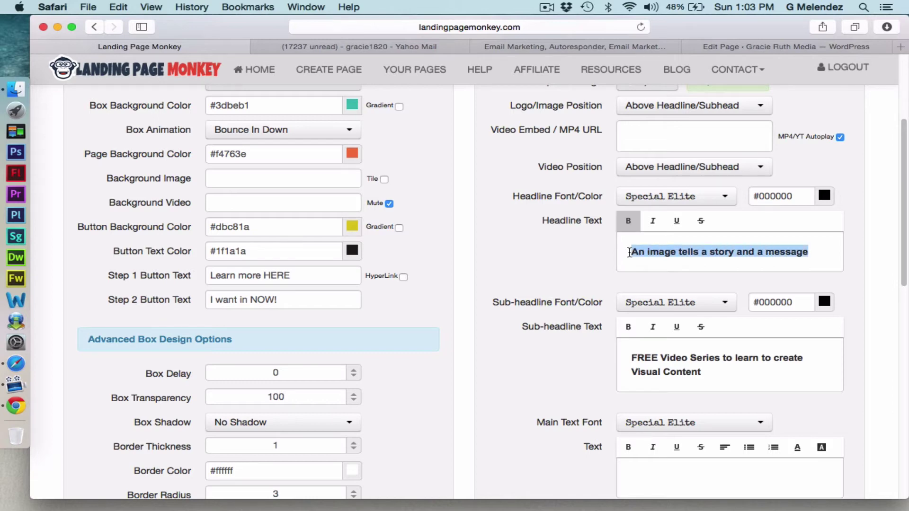
{"action": "left_click", "coordinate": [629, 223]}
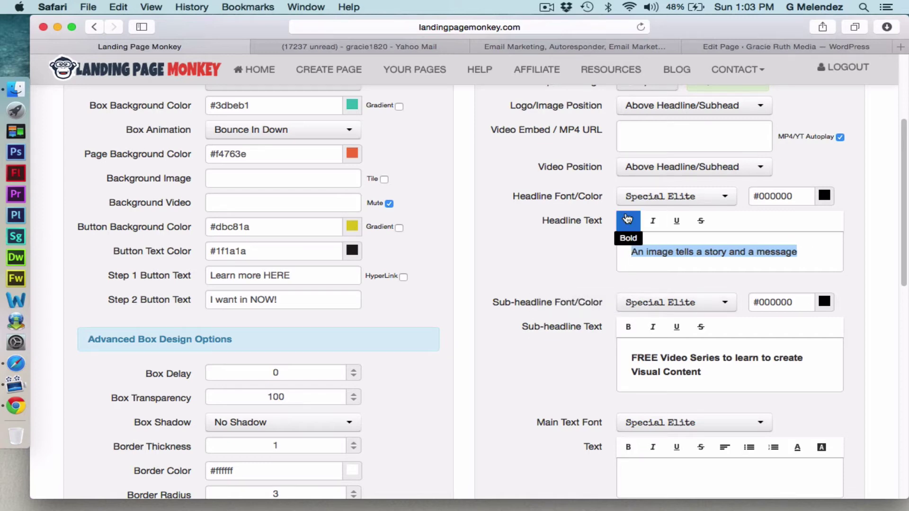
{"action": "left_click", "coordinate": [629, 222]}
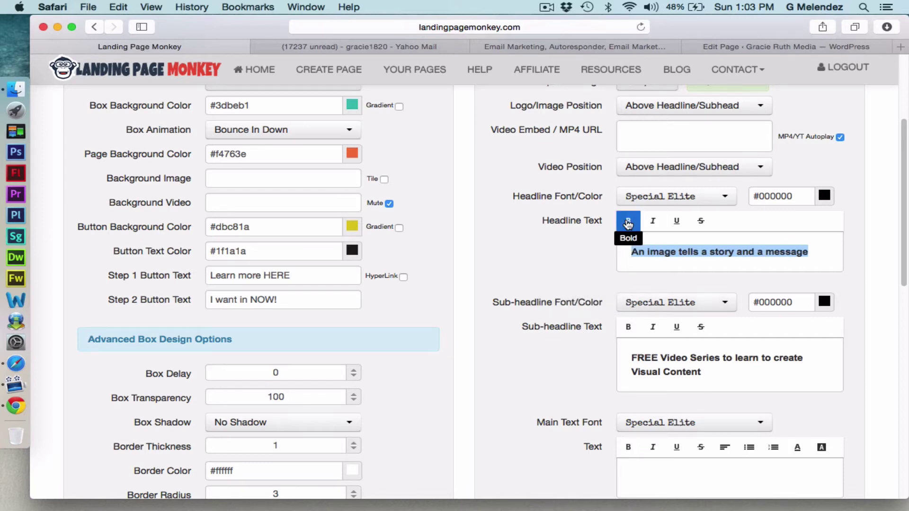
{"action": "left_click", "coordinate": [846, 254]}
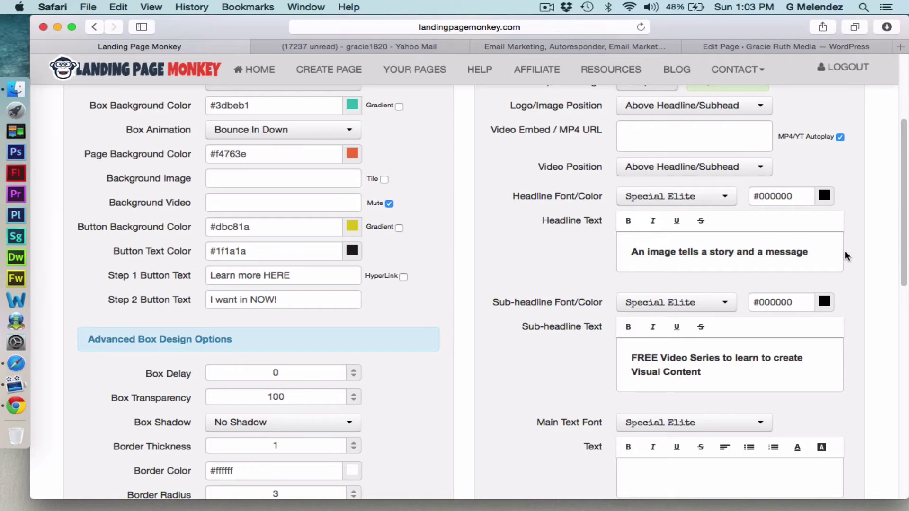
{"action": "scroll", "coordinate": [844, 274], "scroll_direction": "down", "scroll_amount": 2}
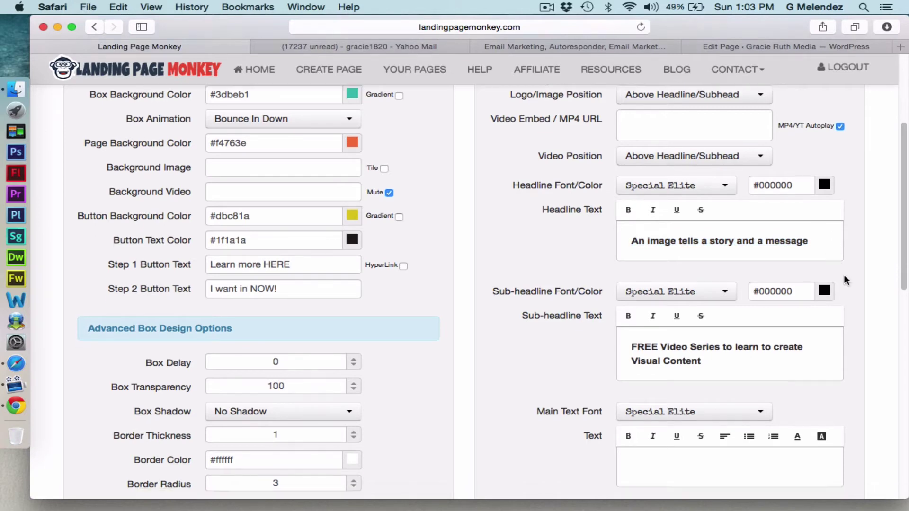
Step: Set the headline colour to near-black #0f0f0f
{"action": "left_click", "coordinate": [824, 174]}
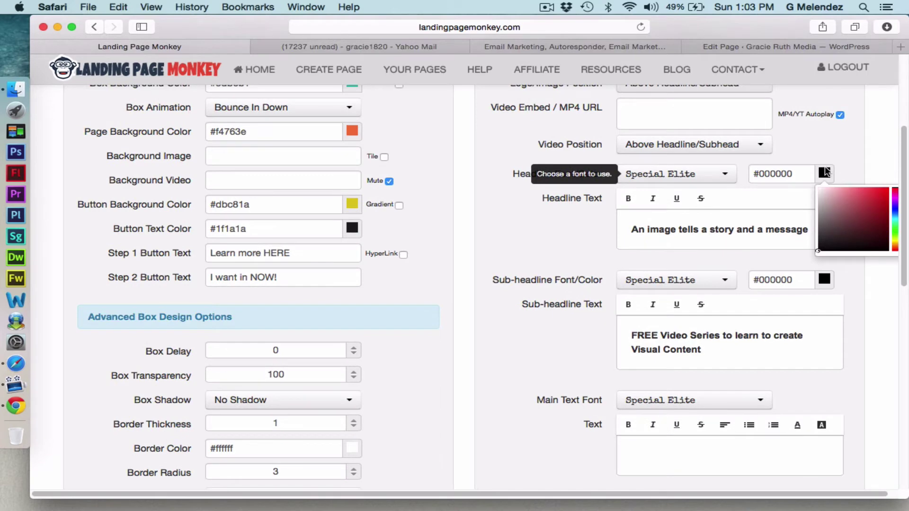
{"action": "left_click", "coordinate": [826, 245]}
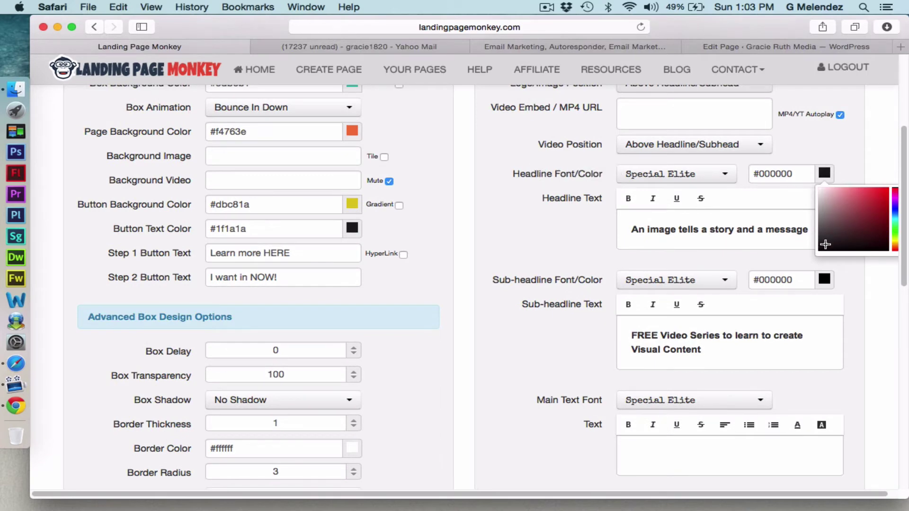
{"action": "left_click", "coordinate": [857, 150]}
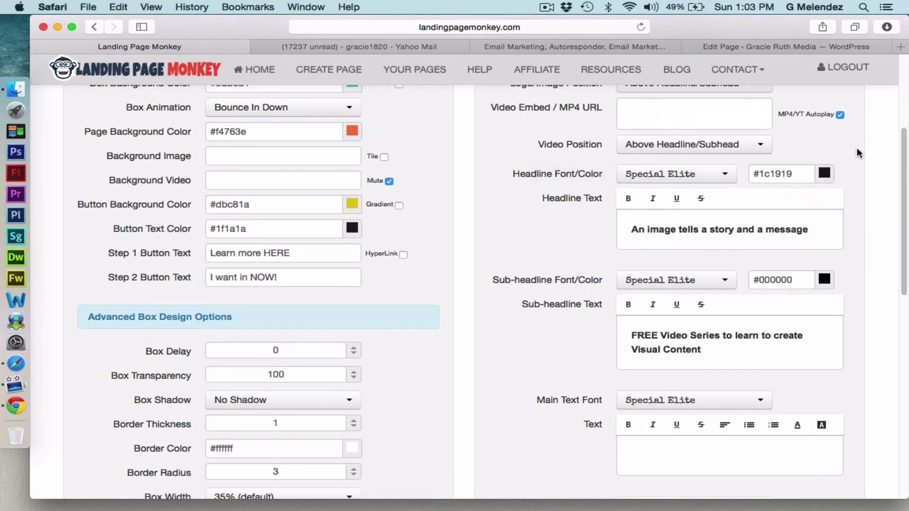
{"action": "left_click", "coordinate": [825, 174]}
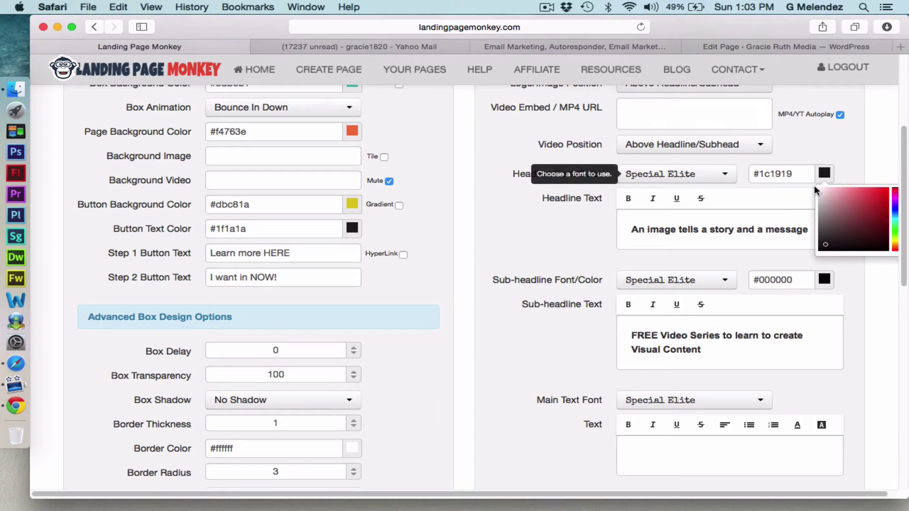
{"action": "left_click", "coordinate": [820, 247]}
{"action": "left_click", "coordinate": [854, 160]}
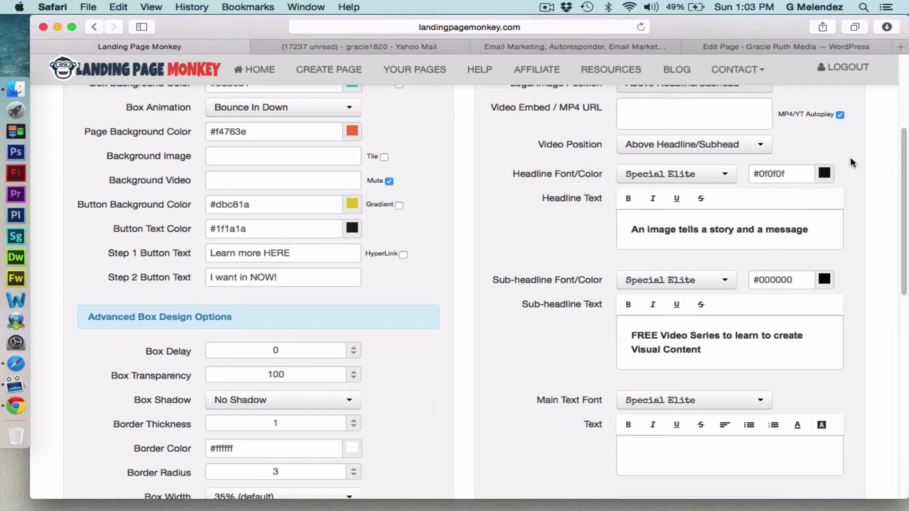
{"action": "scroll", "coordinate": [851, 271], "scroll_direction": "down", "scroll_amount": 2}
{"action": "scroll", "coordinate": [851, 271], "scroll_direction": "down", "scroll_amount": 2}
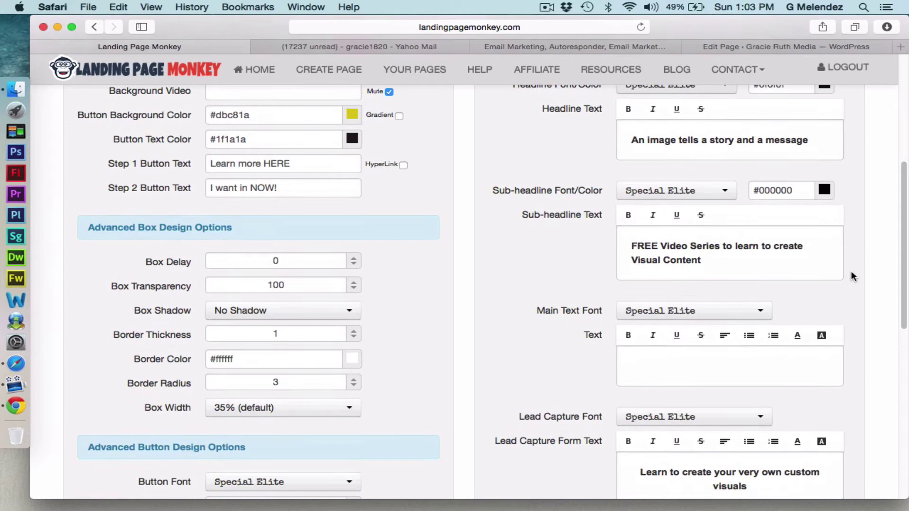
{"action": "left_click", "coordinate": [706, 260]}
{"action": "key", "text": "super+a"}
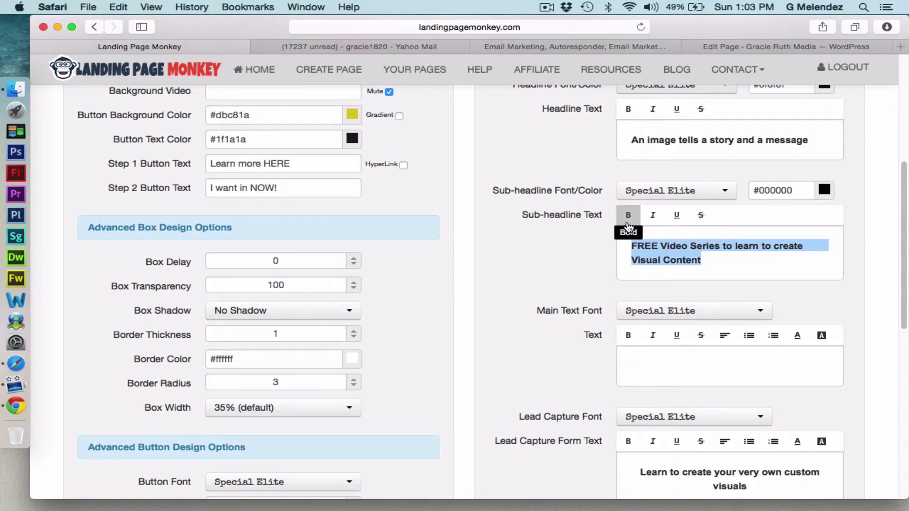
{"action": "left_click", "coordinate": [629, 216]}
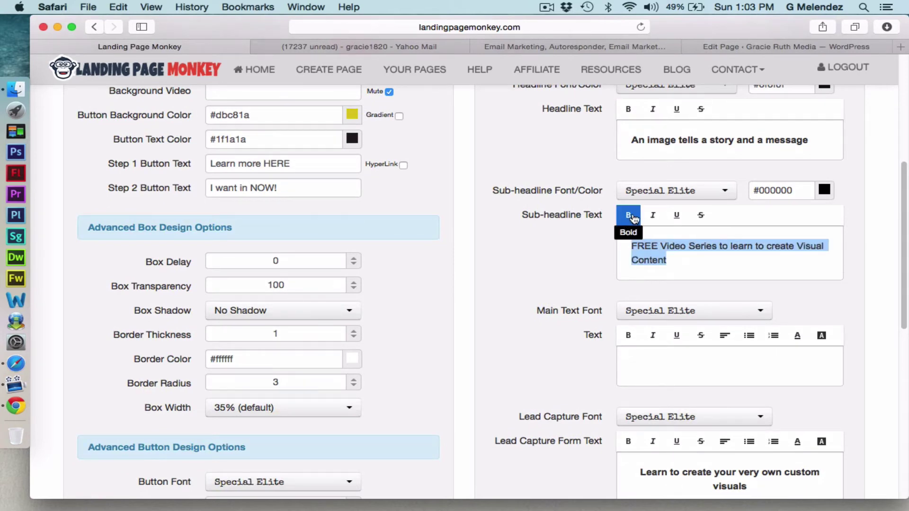
{"action": "left_click", "coordinate": [666, 213]}
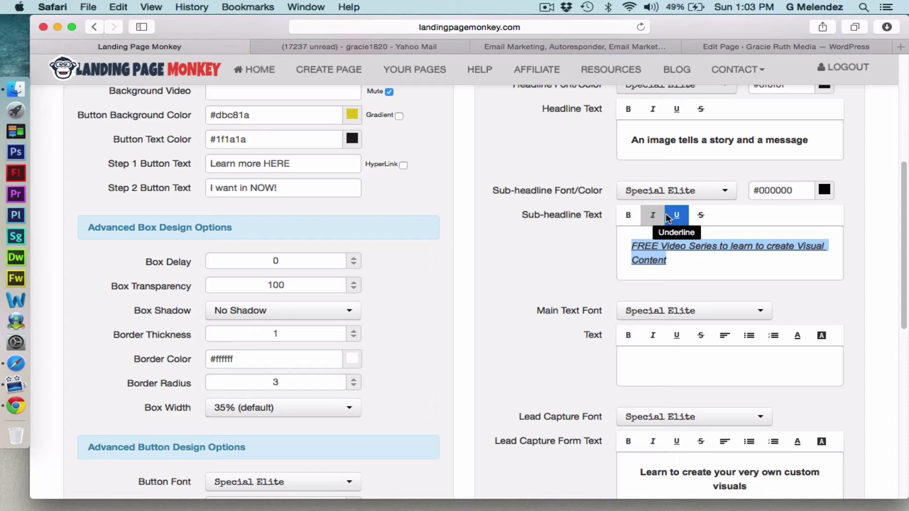
{"action": "left_click", "coordinate": [629, 219]}
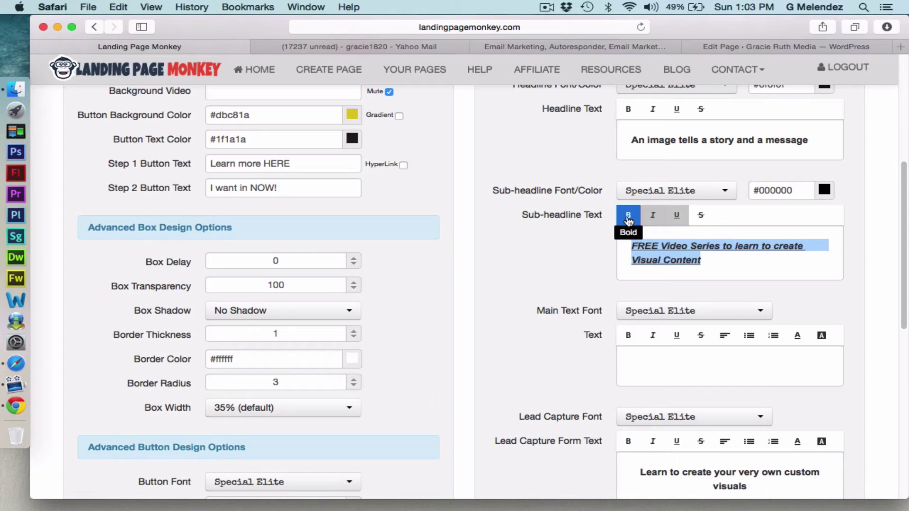
{"action": "left_click", "coordinate": [677, 215]}
{"action": "left_click", "coordinate": [655, 217]}
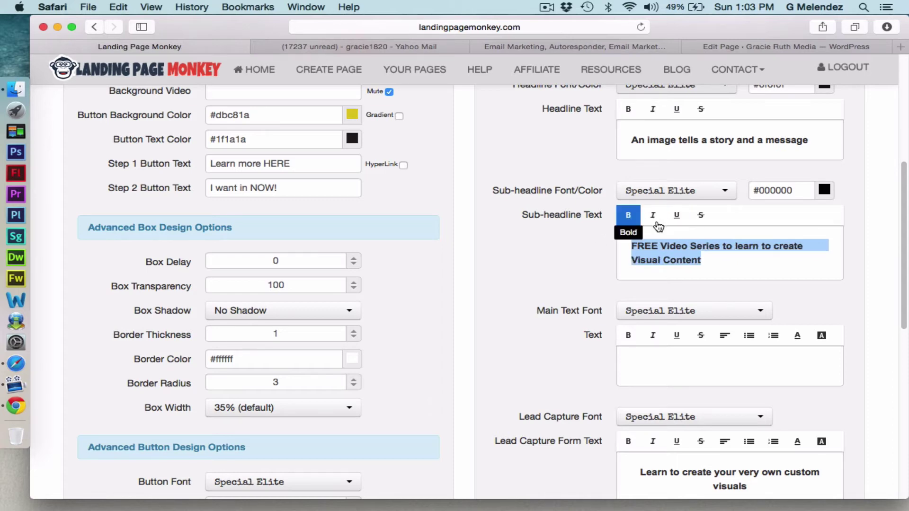
{"action": "scroll", "coordinate": [854, 290], "scroll_direction": "down", "scroll_amount": 5}
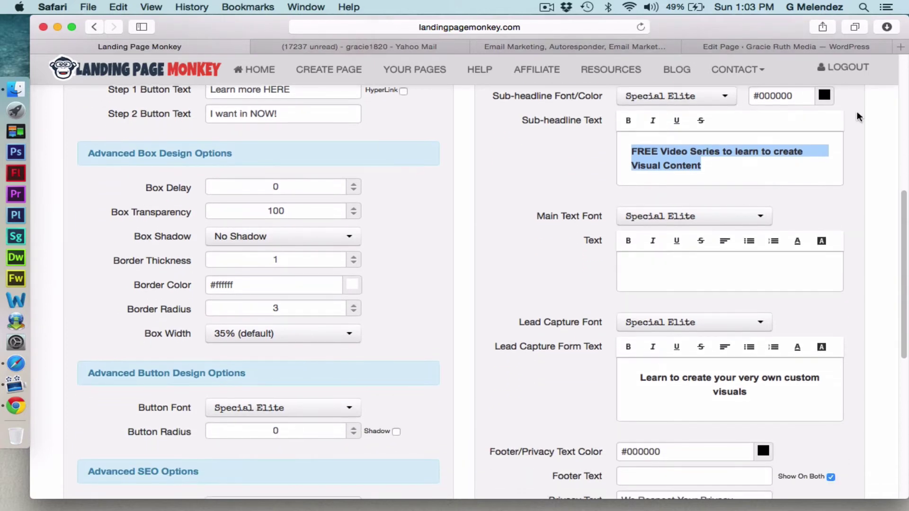
{"action": "scroll", "coordinate": [823, 240], "scroll_direction": "down", "scroll_amount": 5}
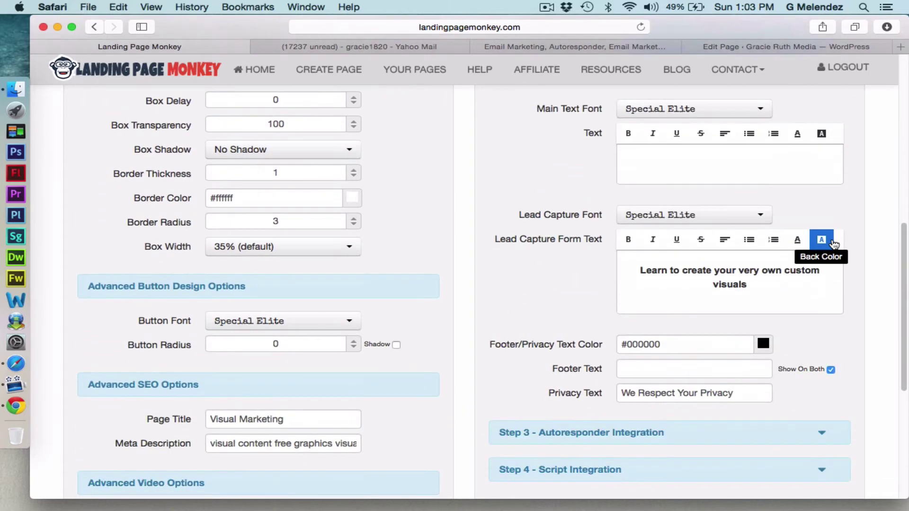
{"action": "scroll", "coordinate": [839, 282], "scroll_direction": "down", "scroll_amount": 1}
{"action": "scroll", "coordinate": [838, 282], "scroll_direction": "down", "scroll_amount": 1}
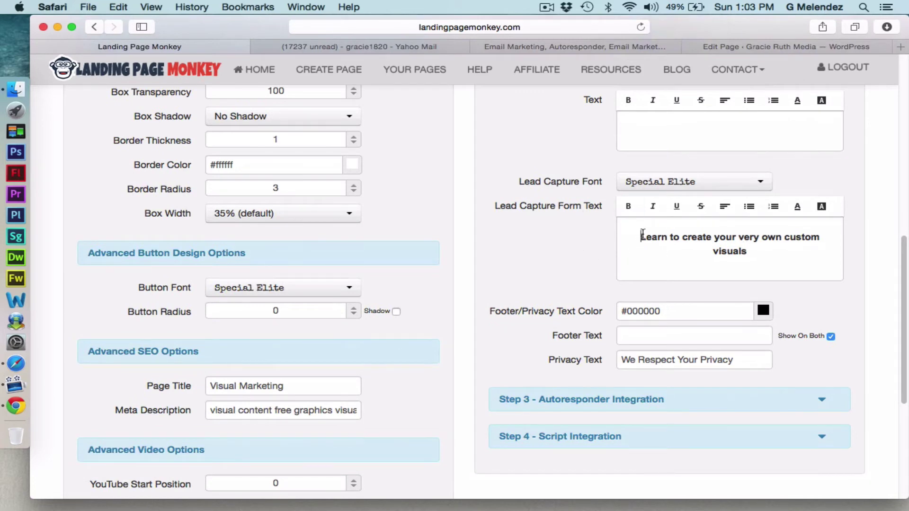
{"action": "left_click_drag", "start_coordinate": [639, 237], "coordinate": [759, 260]}
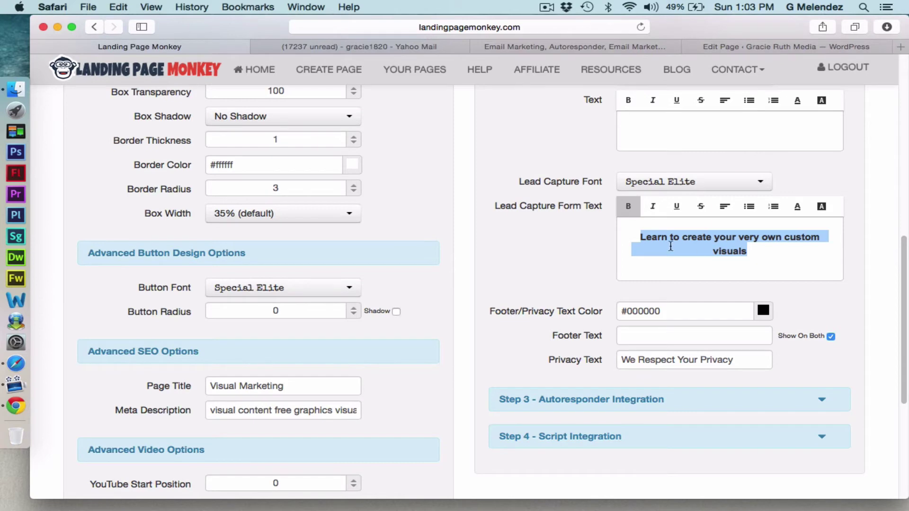
{"action": "left_click", "coordinate": [629, 207]}
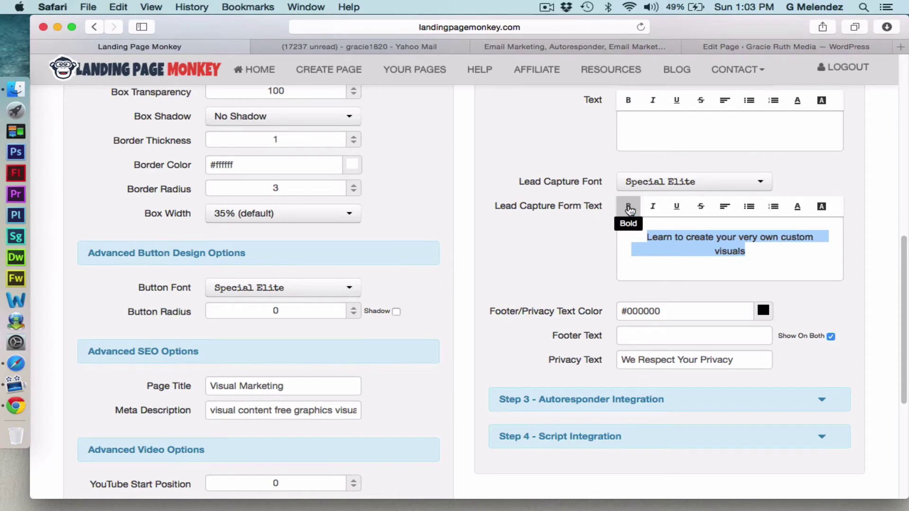
{"action": "left_click", "coordinate": [629, 210]}
{"action": "left_click", "coordinate": [659, 206]}
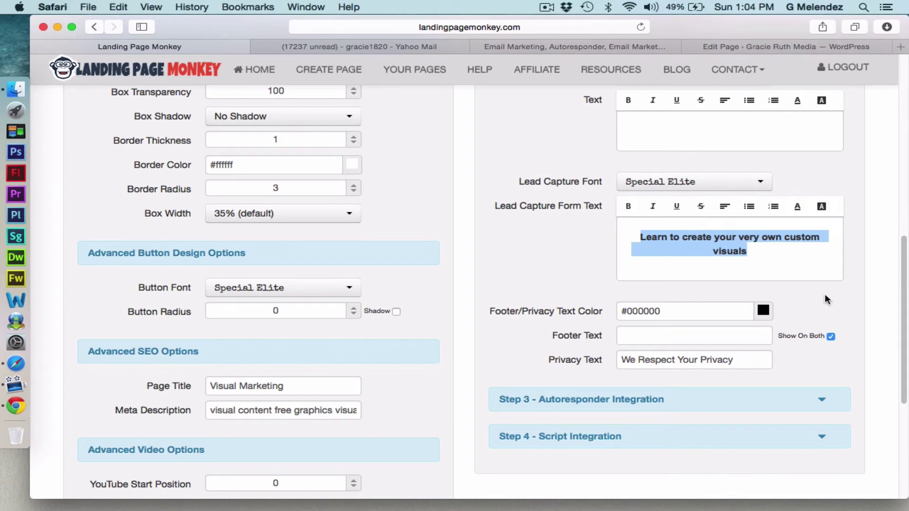
Step: Expand the autoresponder settings and keep GetResponse as the AR type
{"action": "scroll", "coordinate": [826, 295], "scroll_direction": "down", "scroll_amount": 2}
{"action": "scroll", "coordinate": [825, 295], "scroll_direction": "down", "scroll_amount": 3}
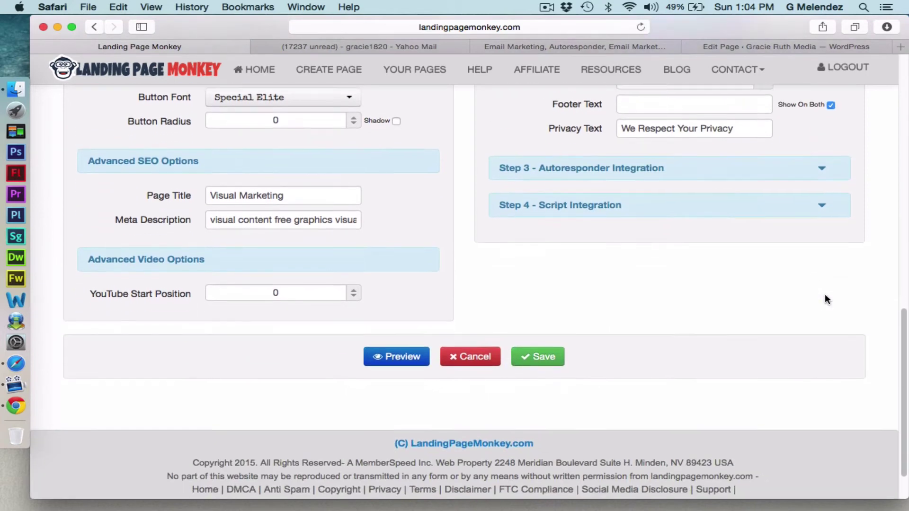
{"action": "left_click", "coordinate": [822, 169]}
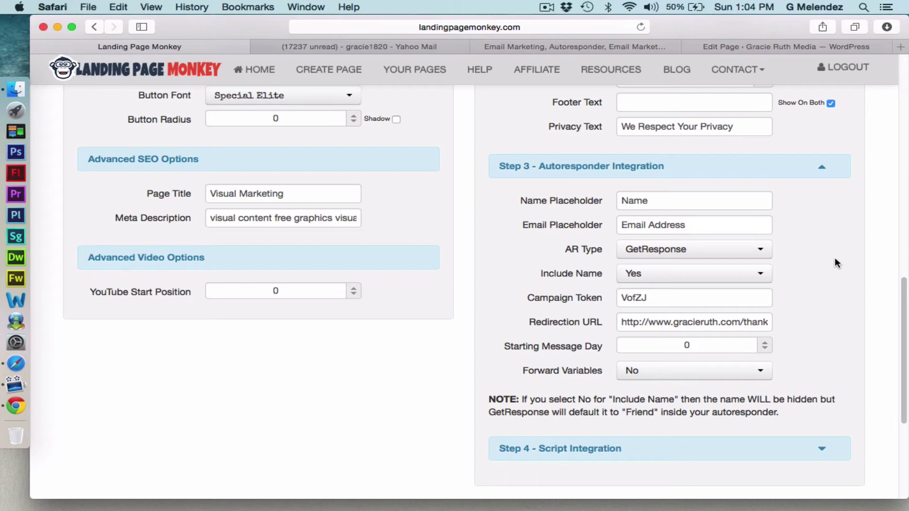
{"action": "scroll", "coordinate": [835, 258], "scroll_direction": "down", "scroll_amount": 1}
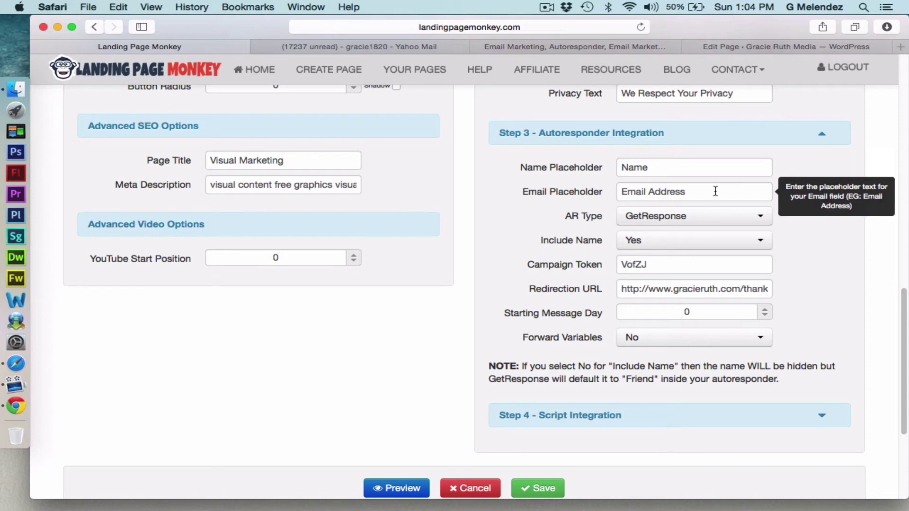
{"action": "left_click", "coordinate": [762, 220]}
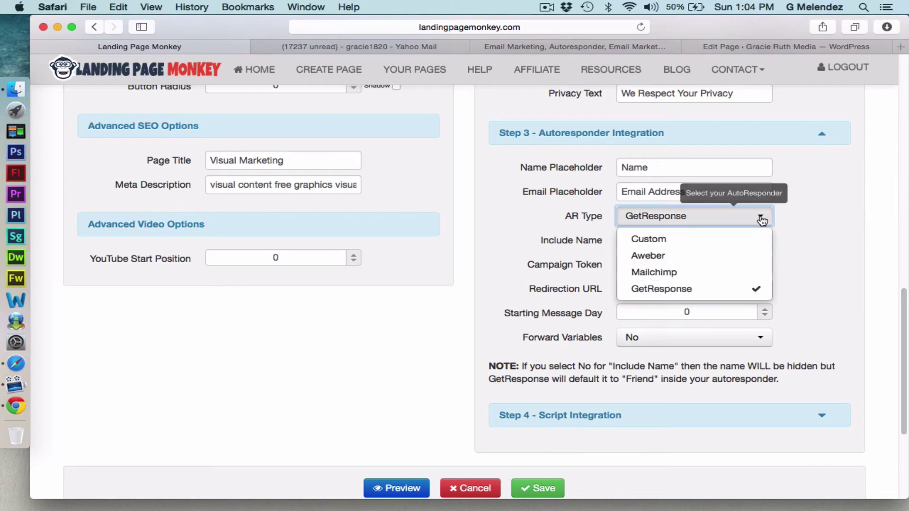
{"action": "scroll", "coordinate": [823, 238], "scroll_direction": "down", "scroll_amount": 1}
{"action": "scroll", "coordinate": [823, 238], "scroll_direction": "down", "scroll_amount": 2}
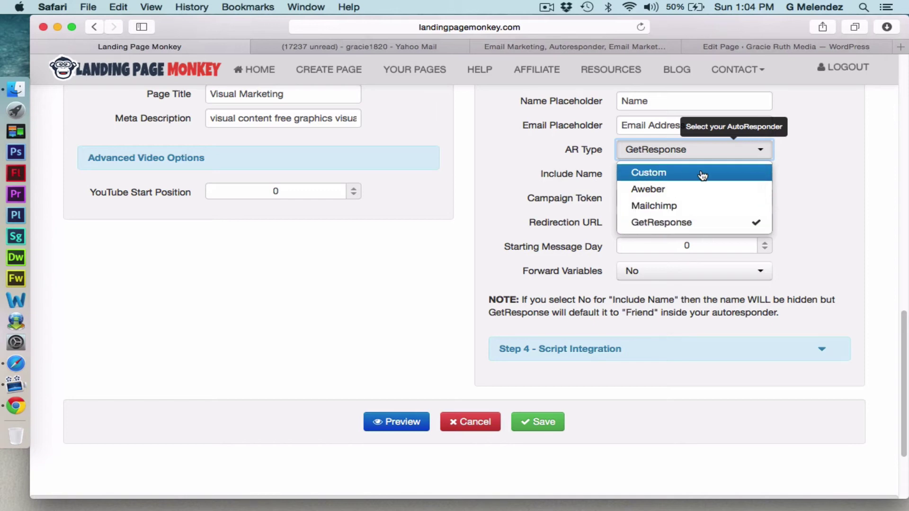
{"action": "left_click", "coordinate": [824, 166]}
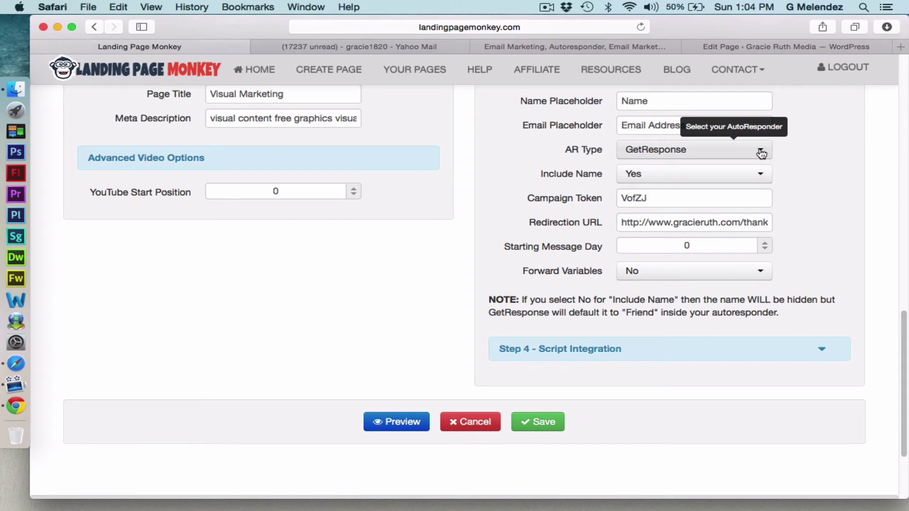
Step: Keep Include Name set to Yes and check the thank-you page Redirection URL
{"action": "scroll", "coordinate": [799, 171], "scroll_direction": "down", "scroll_amount": 1}
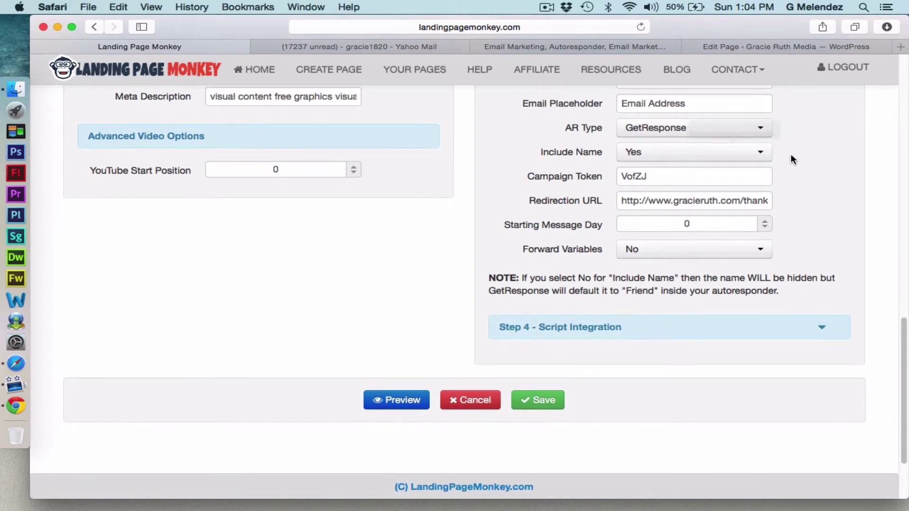
{"action": "left_click", "coordinate": [765, 154]}
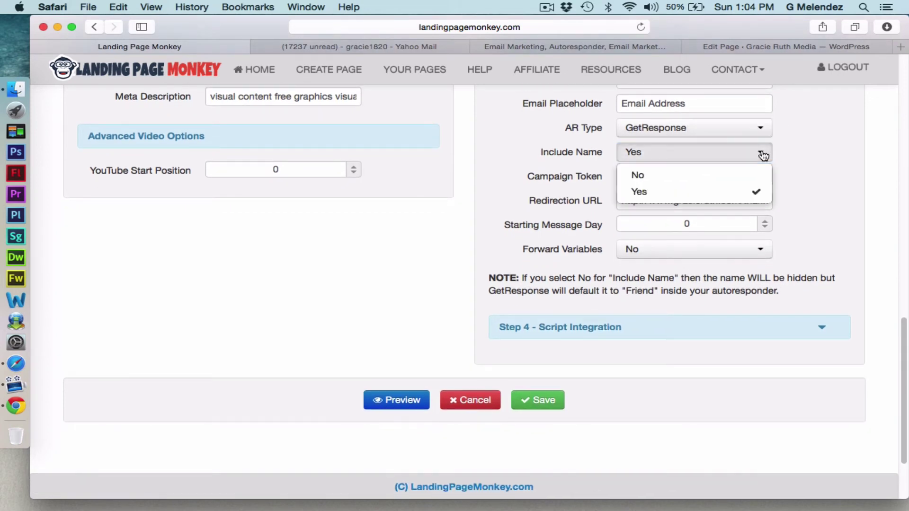
{"action": "left_click", "coordinate": [764, 155]}
{"action": "scroll", "coordinate": [818, 148], "scroll_direction": "up", "scroll_amount": 5}
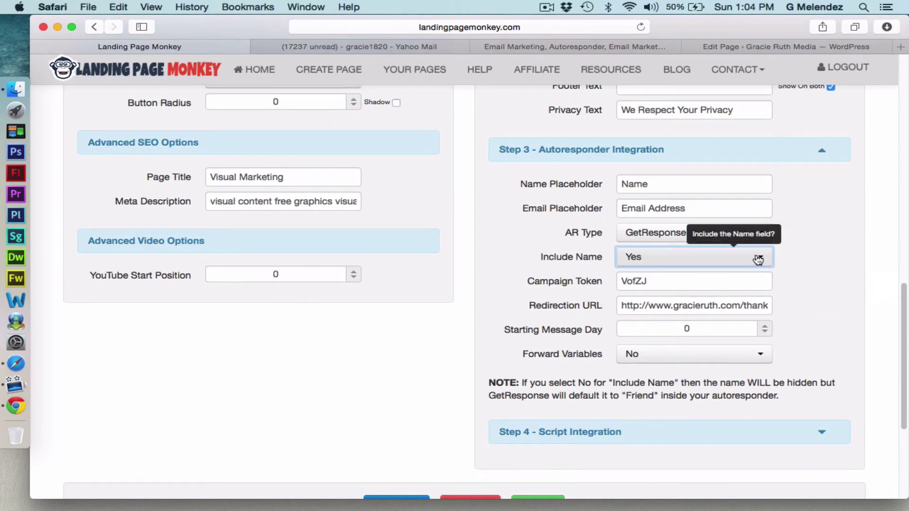
{"action": "scroll", "coordinate": [780, 256], "scroll_direction": "down", "scroll_amount": 1}
{"action": "scroll", "coordinate": [778, 273], "scroll_direction": "down", "scroll_amount": 2}
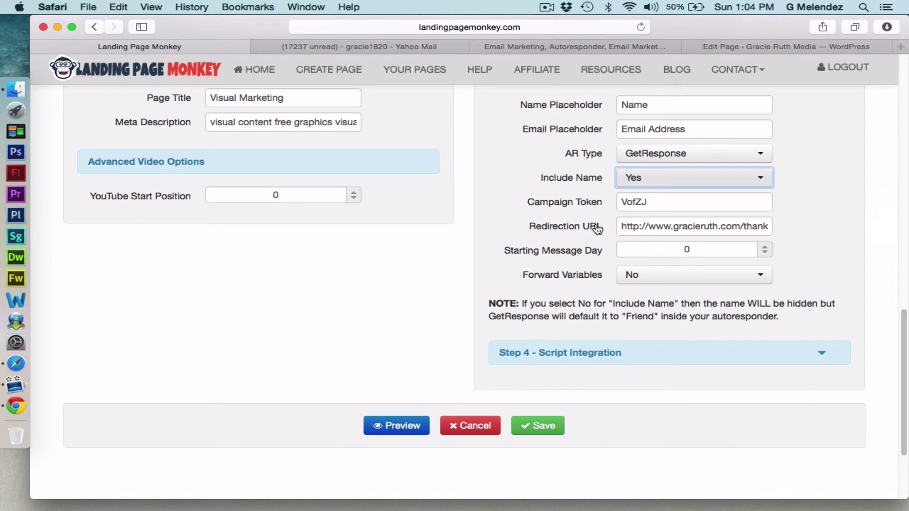
{"action": "mouse_move", "coordinate": [620, 305]}
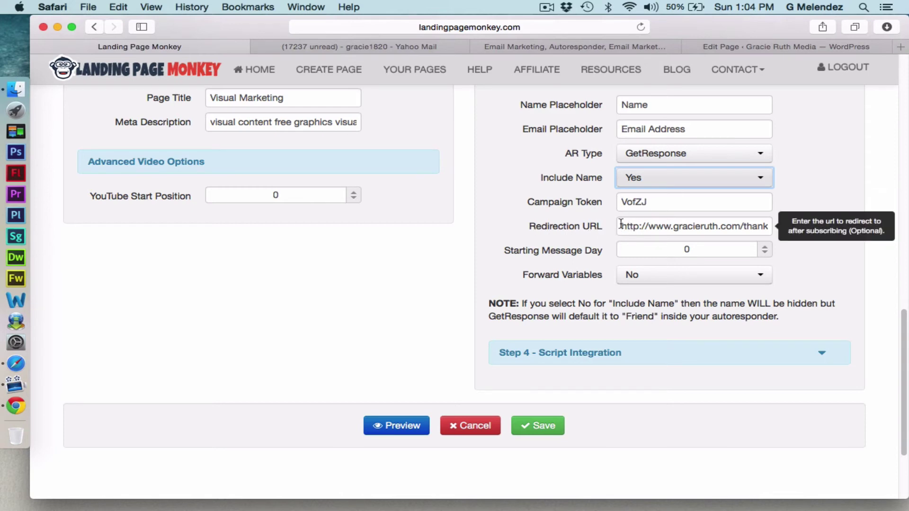
{"action": "left_click_drag", "start_coordinate": [621, 223], "coordinate": [801, 223]}
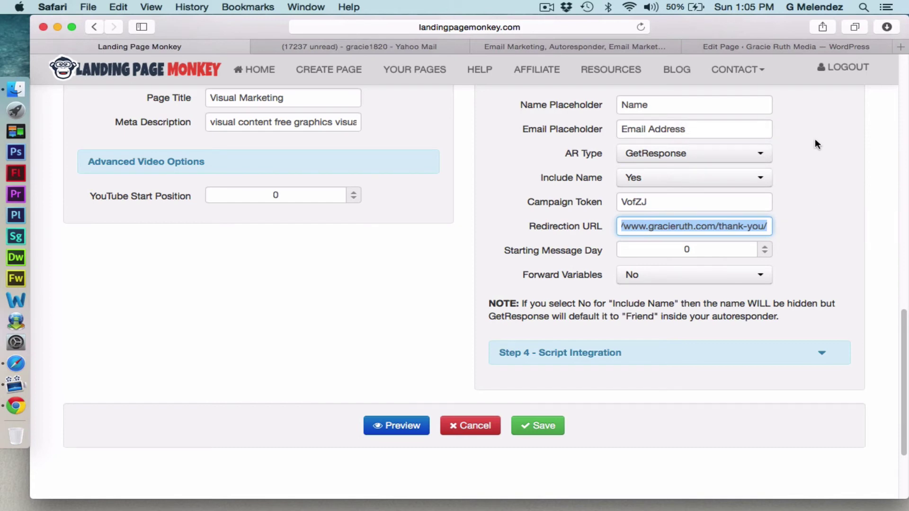
Step: Verify the WordPress thank-you page permalink matches the redirect URL
{"action": "left_click", "coordinate": [605, 47]}
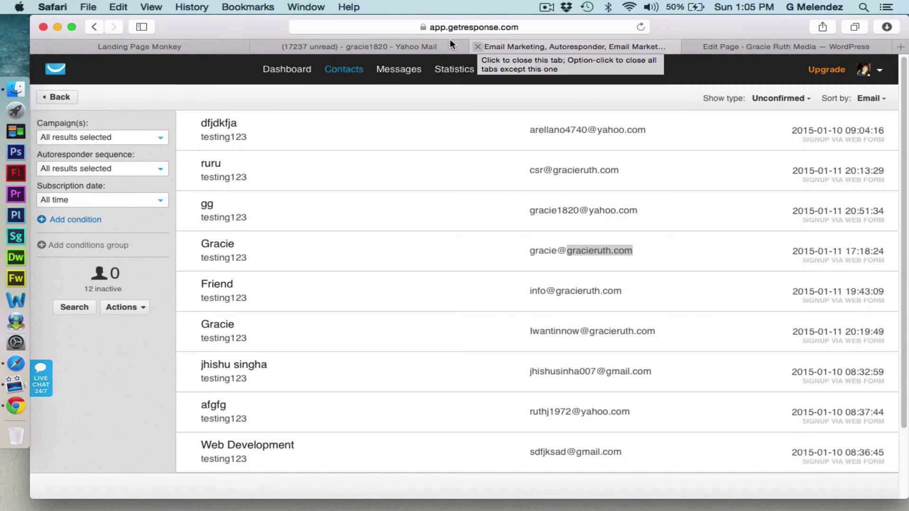
{"action": "left_click", "coordinate": [762, 43]}
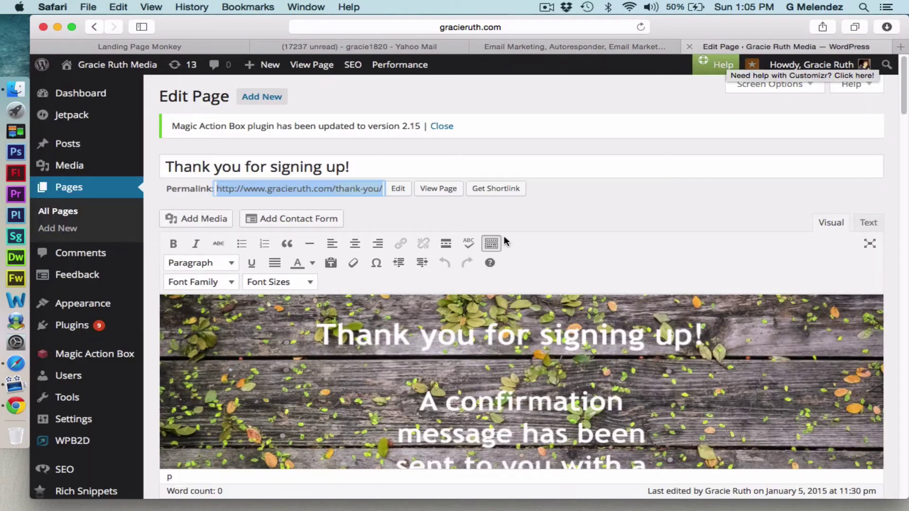
{"action": "scroll", "coordinate": [420, 396], "scroll_direction": "down", "scroll_amount": 5}
{"action": "scroll", "coordinate": [421, 396], "scroll_direction": "up", "scroll_amount": 4}
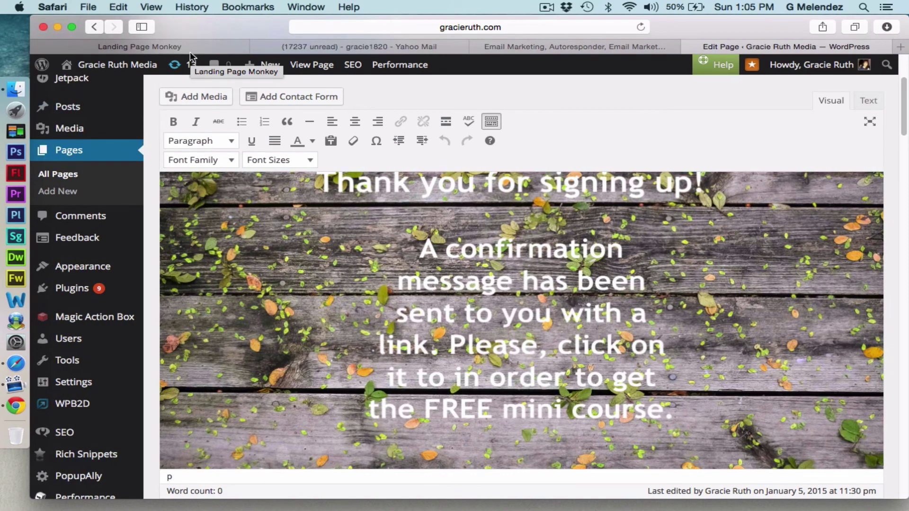
{"action": "left_click", "coordinate": [200, 46]}
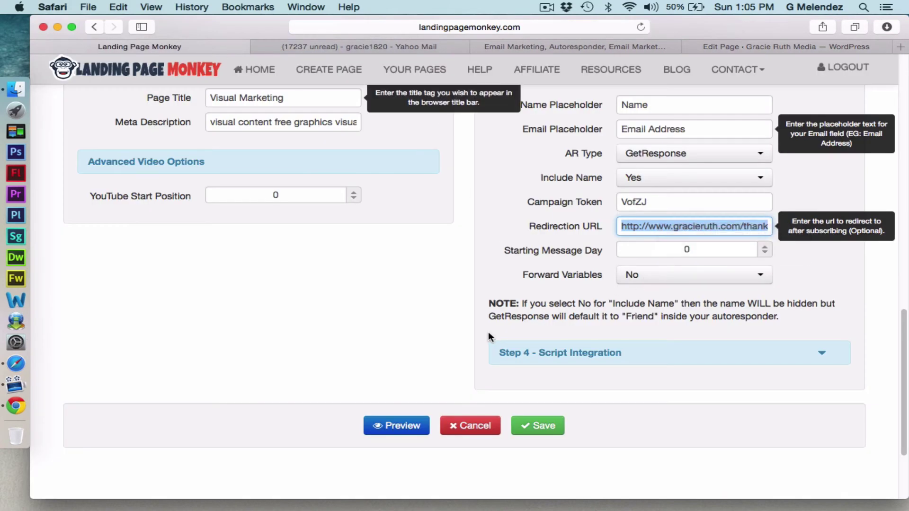
Step: Save the Visual Marketing page and copy its hosted link
{"action": "left_click", "coordinate": [536, 427]}
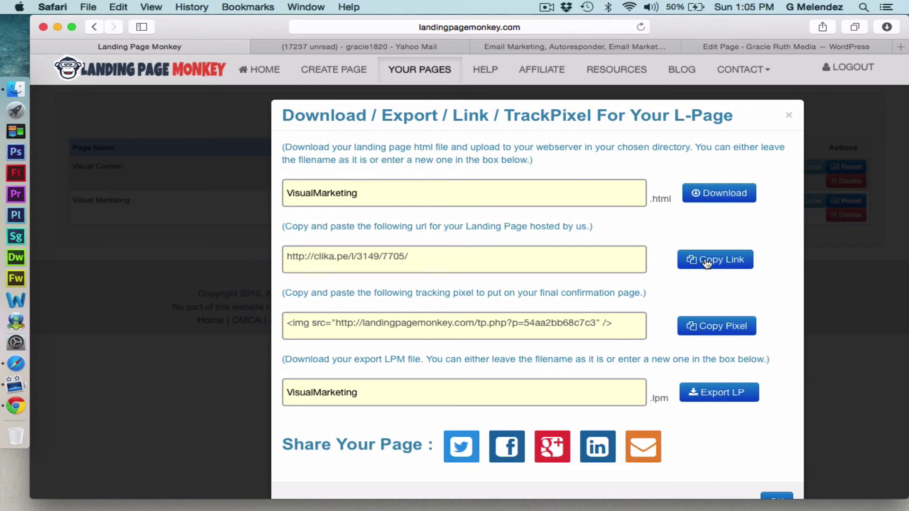
{"action": "left_click", "coordinate": [708, 264]}
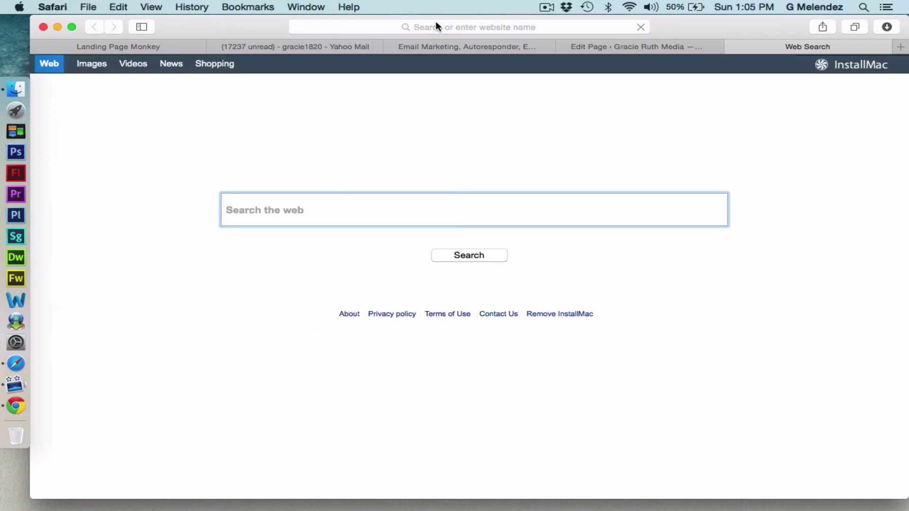
Step: Load the copied clika.pe link for the Visual Marketing page in Safari
{"action": "left_click", "coordinate": [412, 25]}
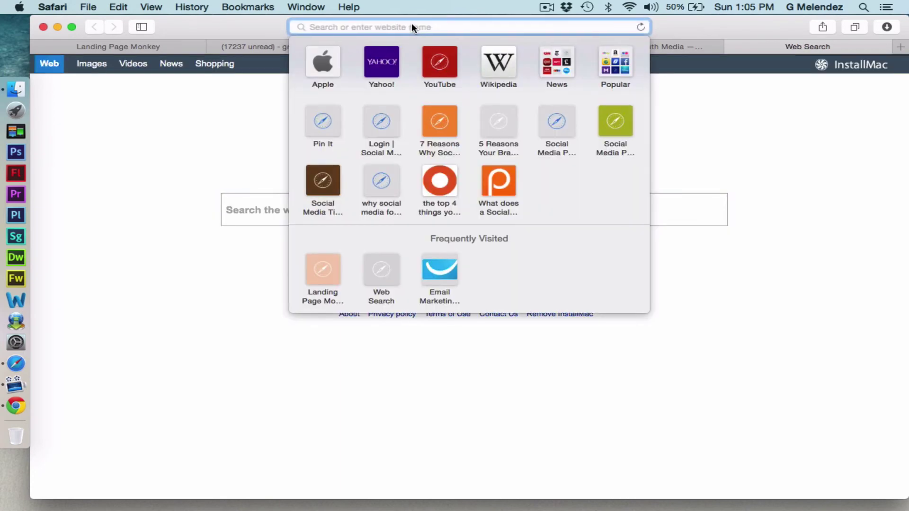
{"action": "key", "text": "super+v"}
{"action": "key", "text": "Return"}
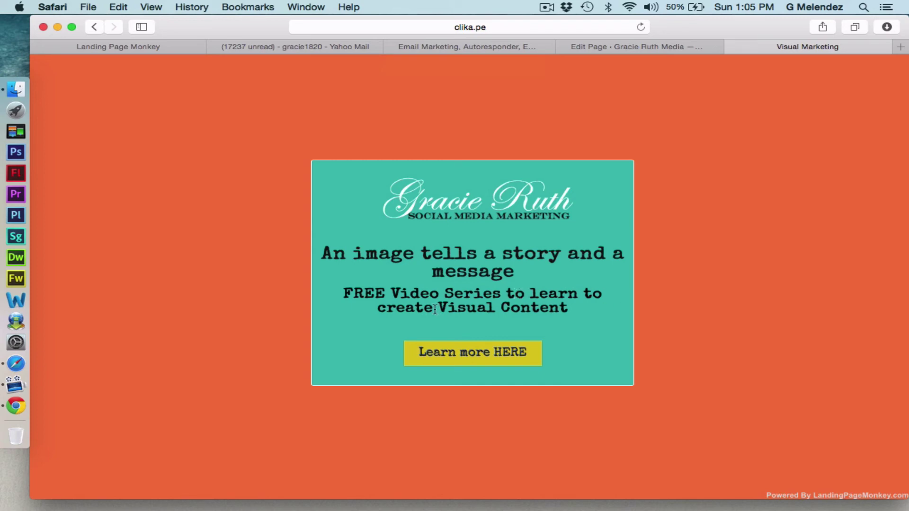
{"action": "left_click", "coordinate": [497, 354]}
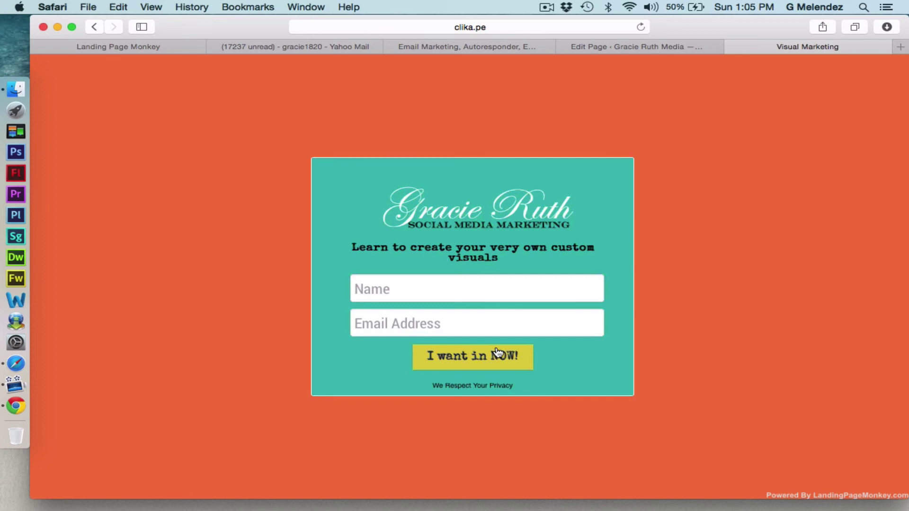
{"action": "left_click", "coordinate": [423, 288]}
{"action": "type", "text": "Grac"}
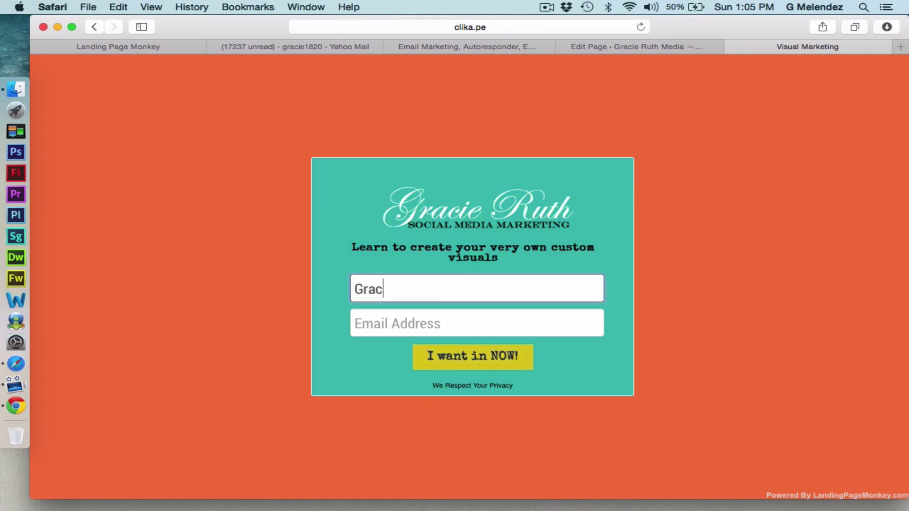
{"action": "type", "text": "ie"}
{"action": "left_click", "coordinate": [384, 325]}
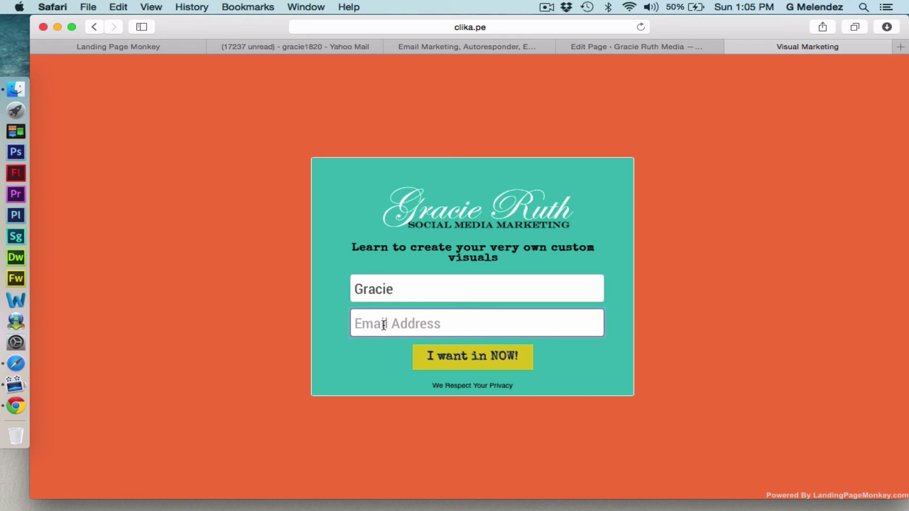
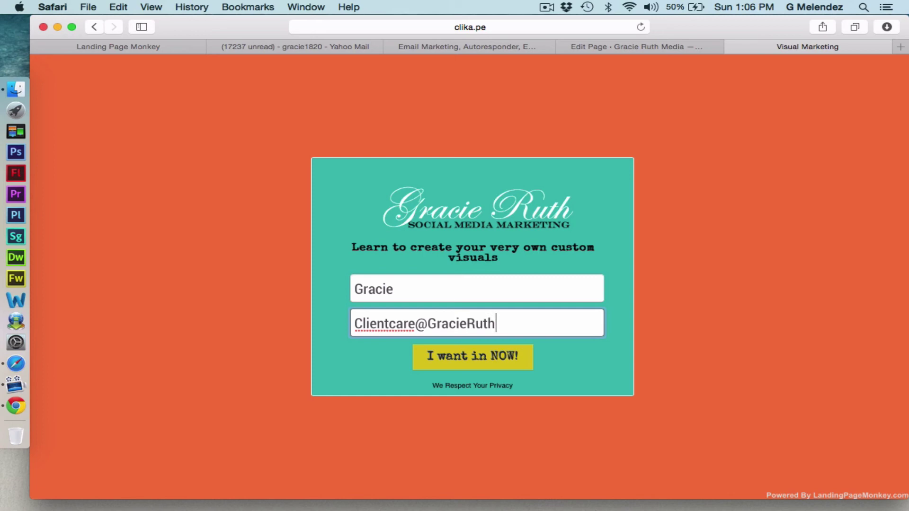
{"action": "left_click", "coordinate": [474, 358]}
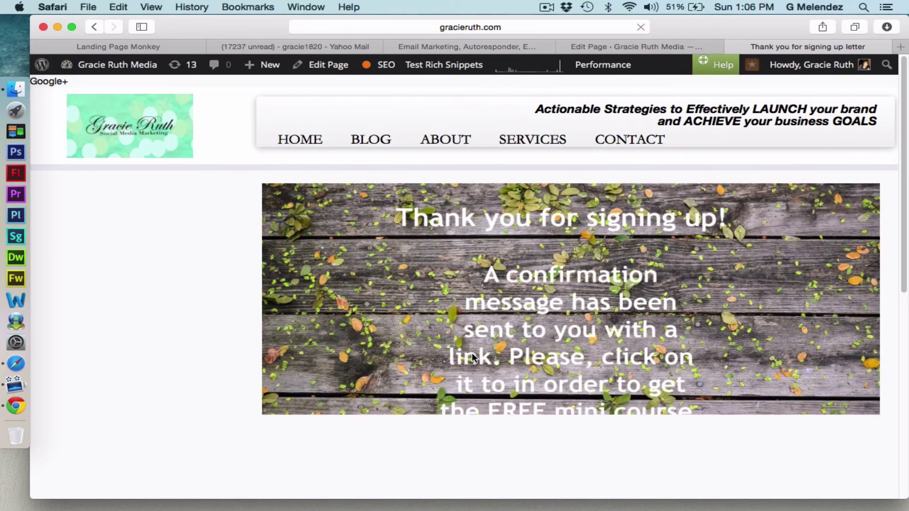
Step: Scroll through the 'Thank you for signing up!' page to confirm the redirect worked
{"action": "scroll", "coordinate": [471, 353], "scroll_direction": "down", "scroll_amount": 2}
{"action": "scroll", "coordinate": [472, 356], "scroll_direction": "up", "scroll_amount": 2}
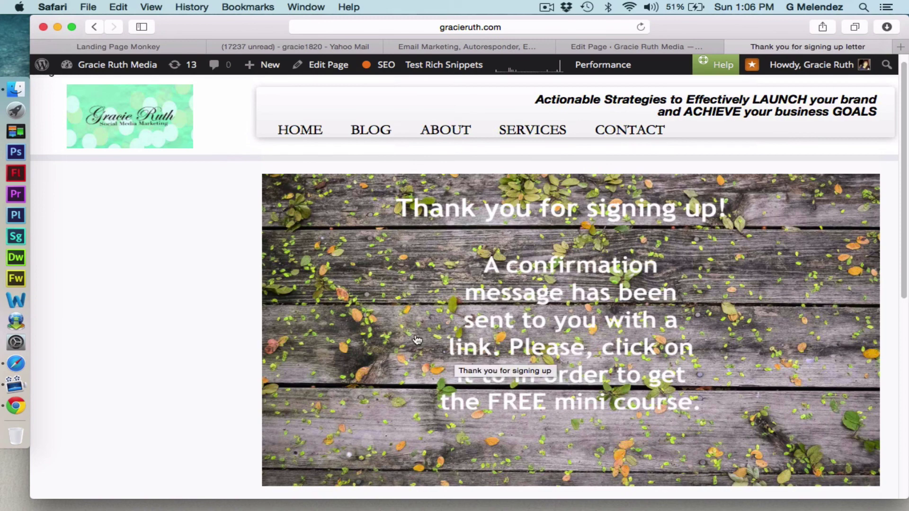
Step: Close the export dialog and open the Visual Marketing page from Your Pages in edit mode
{"action": "mouse_move", "coordinate": [118, 46]}
{"action": "left_click", "coordinate": [156, 47]}
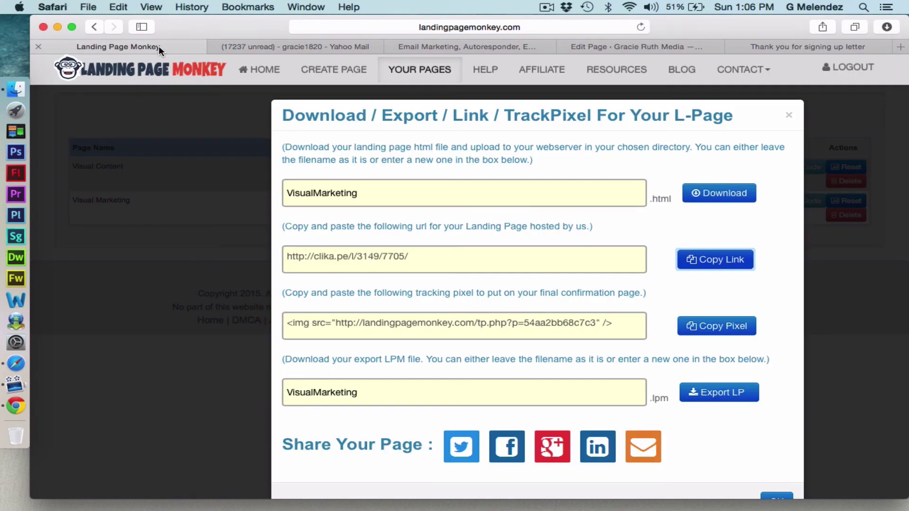
{"action": "left_click", "coordinate": [789, 118]}
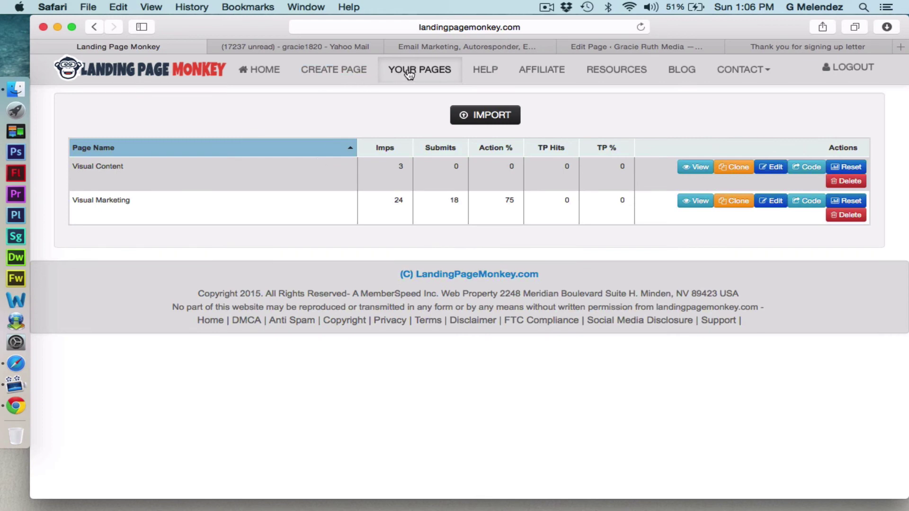
{"action": "left_click", "coordinate": [773, 202]}
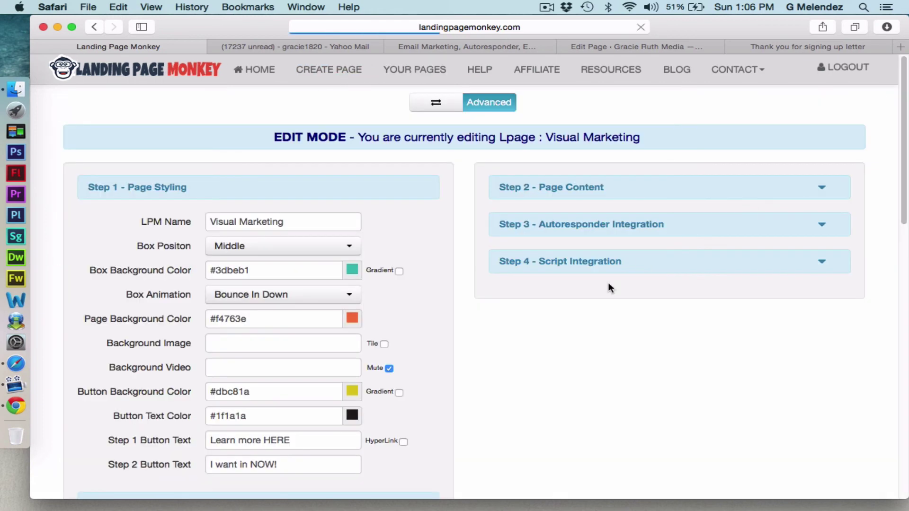
{"action": "scroll", "coordinate": [544, 362], "scroll_direction": "down", "scroll_amount": 2}
{"action": "scroll", "coordinate": [547, 364], "scroll_direction": "up", "scroll_amount": 2}
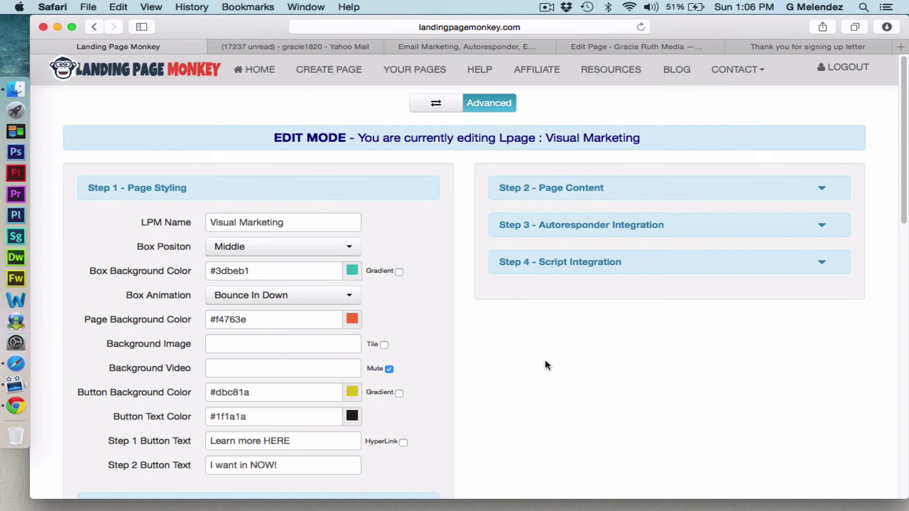